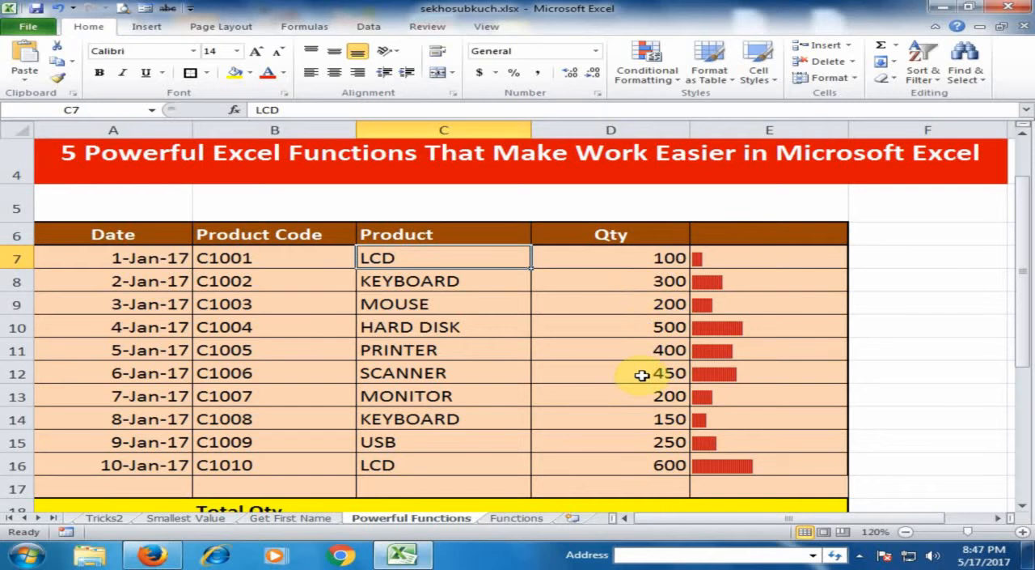
Step: Calculate Total Qty in D18 with a SUM formula over the quantities in D7:D16
scroll(641, 374, down, 1)
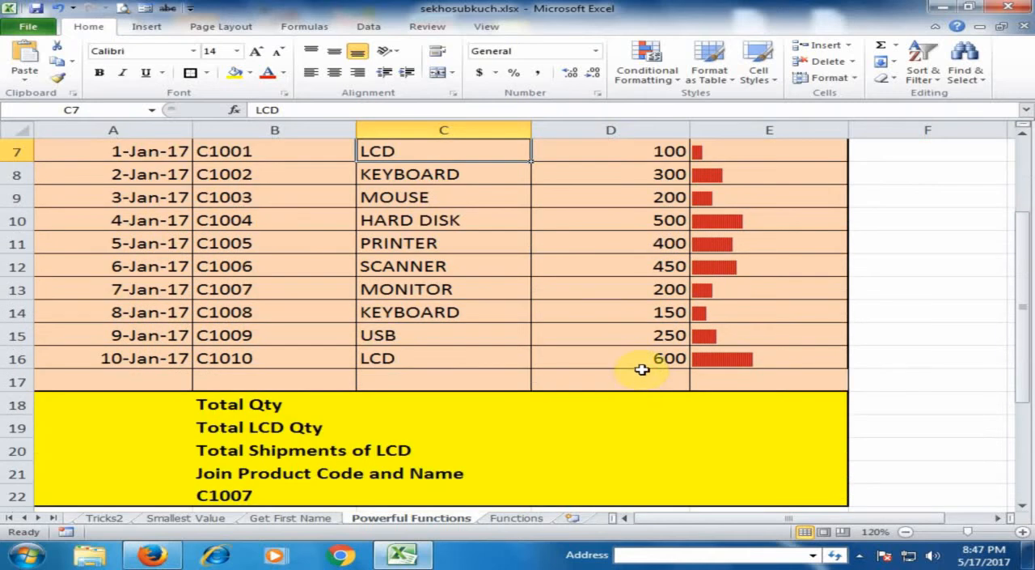
click(621, 413)
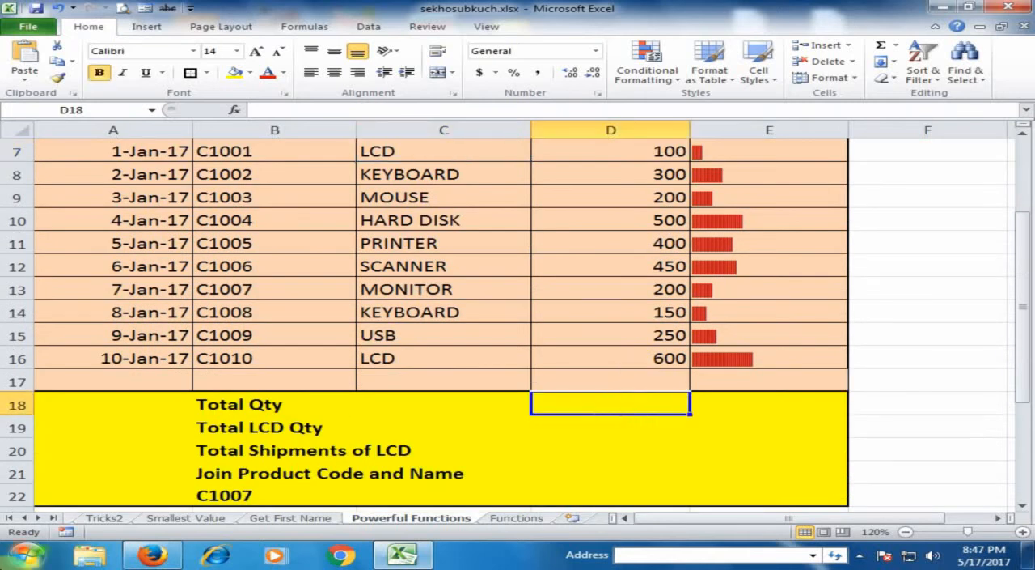
text(=)
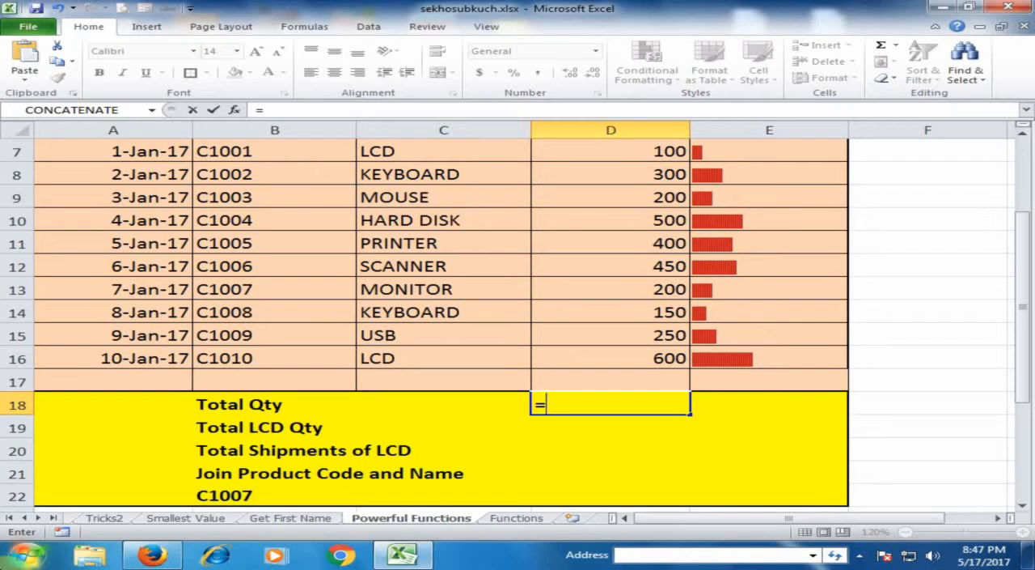
text(sum)
key(Tab)
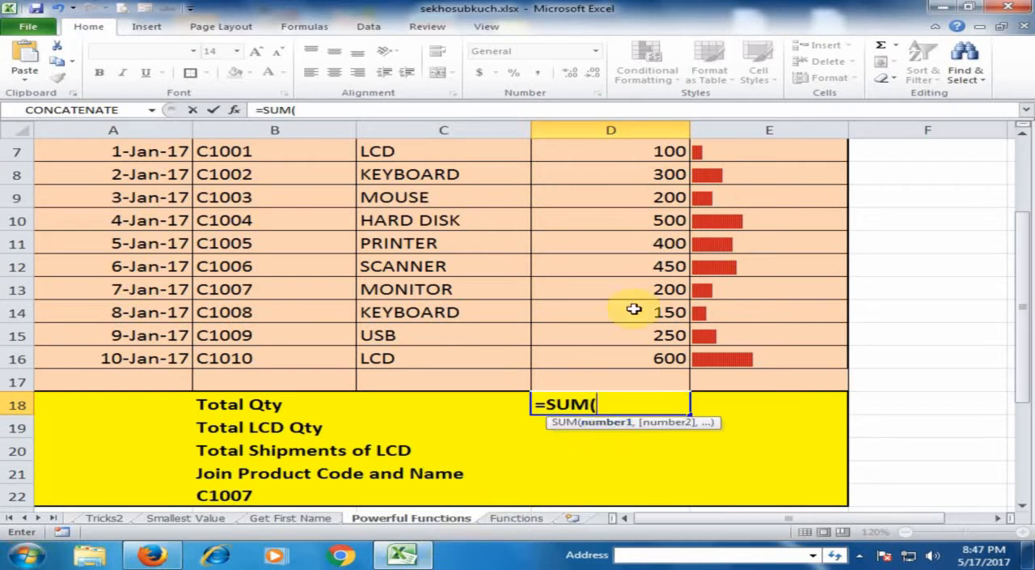
scroll(648, 348, up, 1)
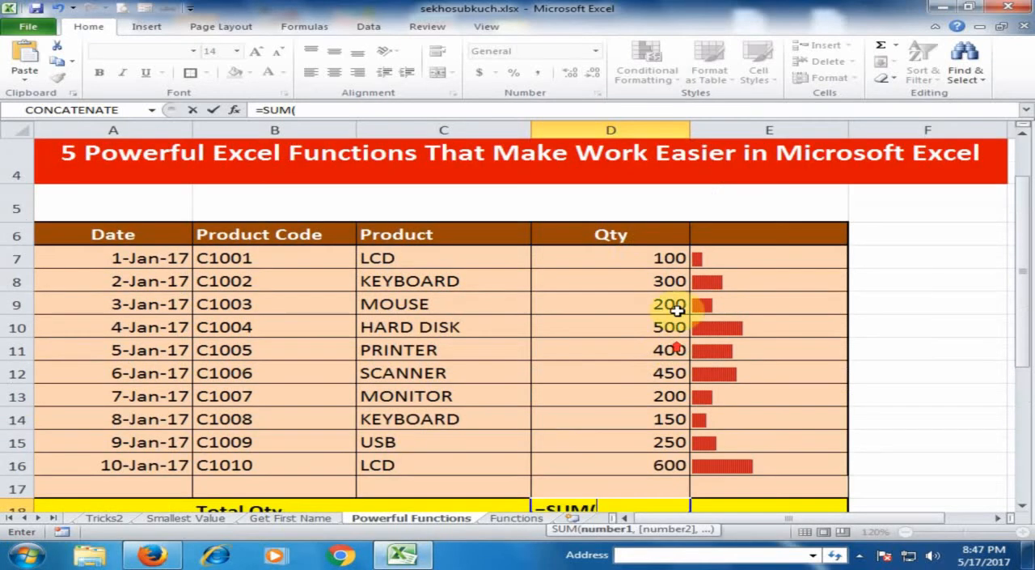
drag(643, 255, 639, 457)
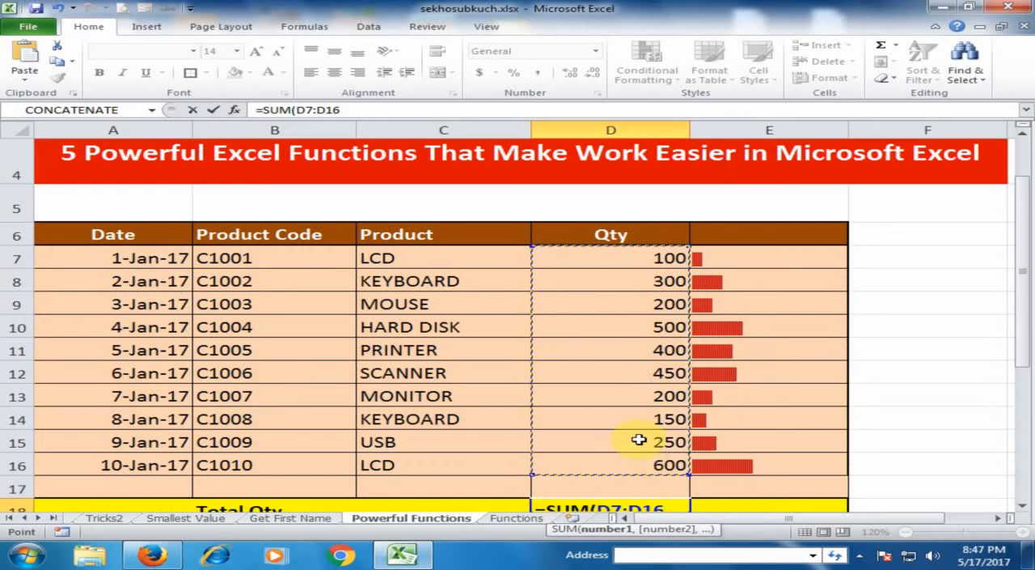
key(Return)
scroll(641, 429, down, 1)
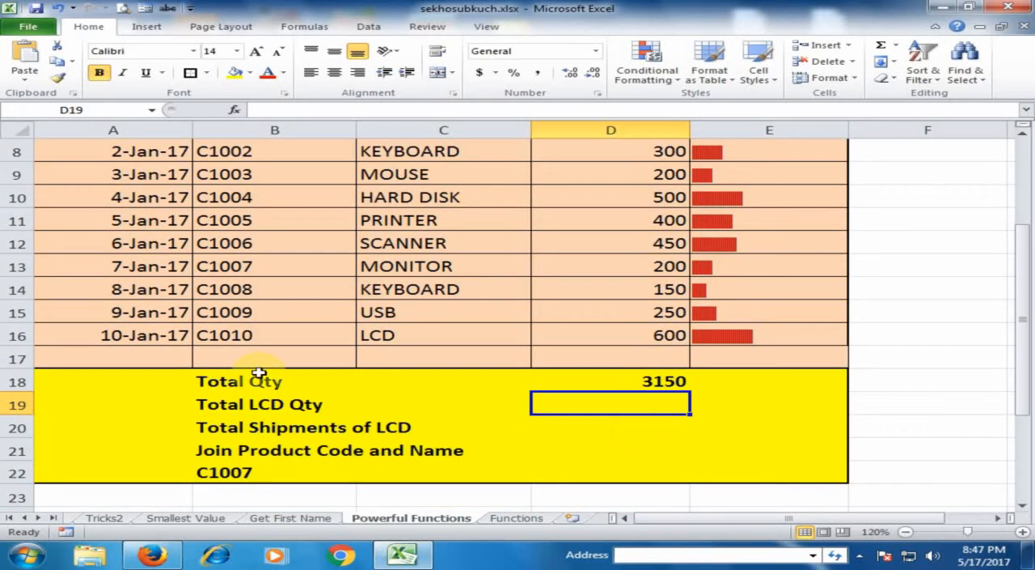
Step: Check the Total Qty formula in D18 against the Qty column and consult the SUMIF entry on the Functions sheet
click(626, 380)
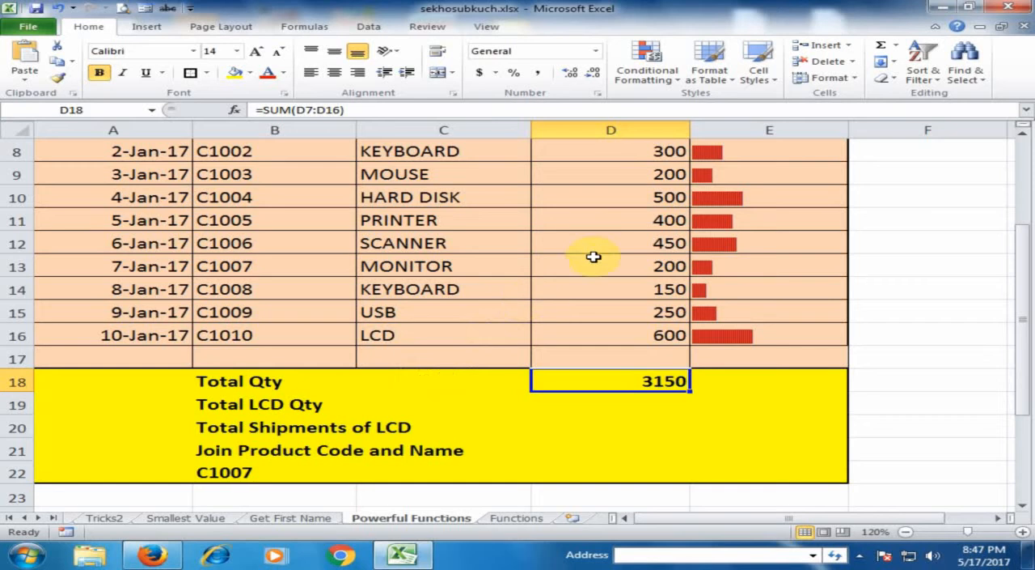
scroll(594, 256, up, 1)
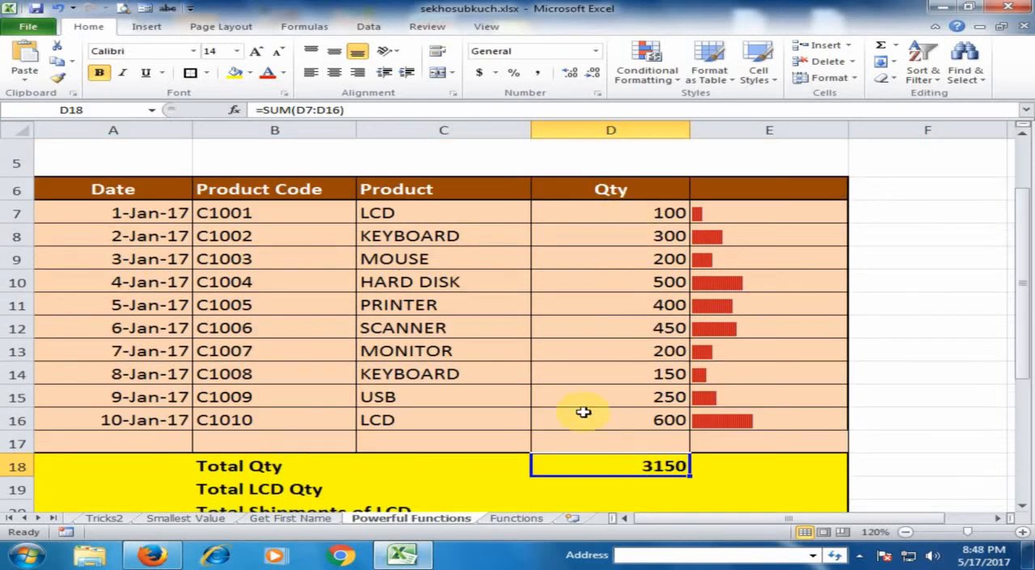
scroll(588, 407, down, 1)
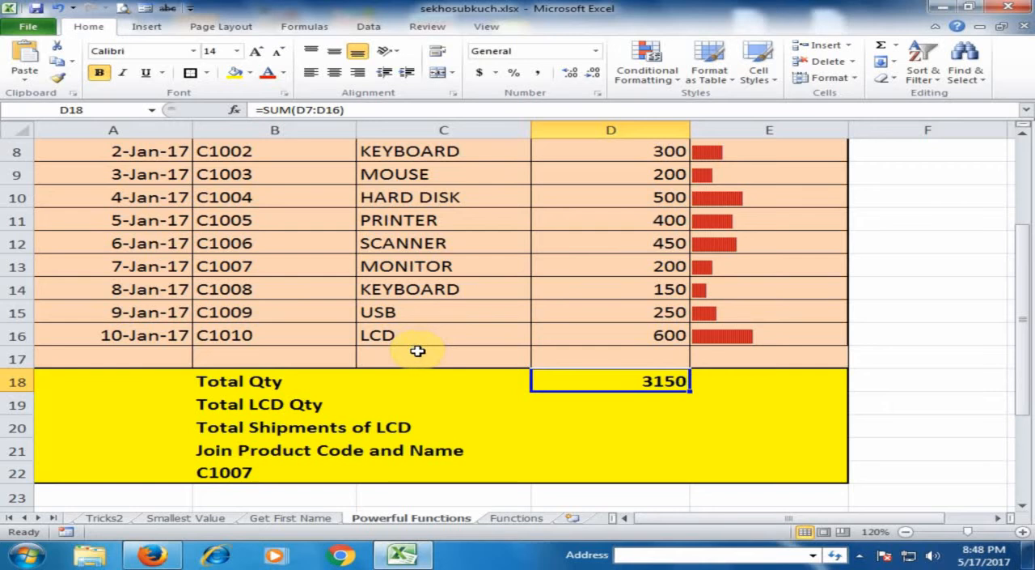
click(522, 517)
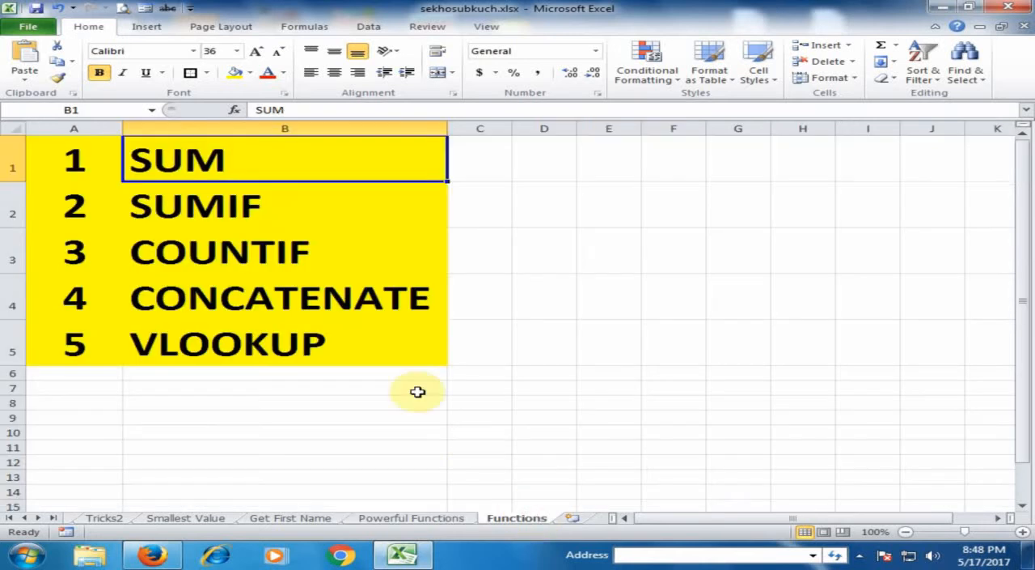
click(296, 209)
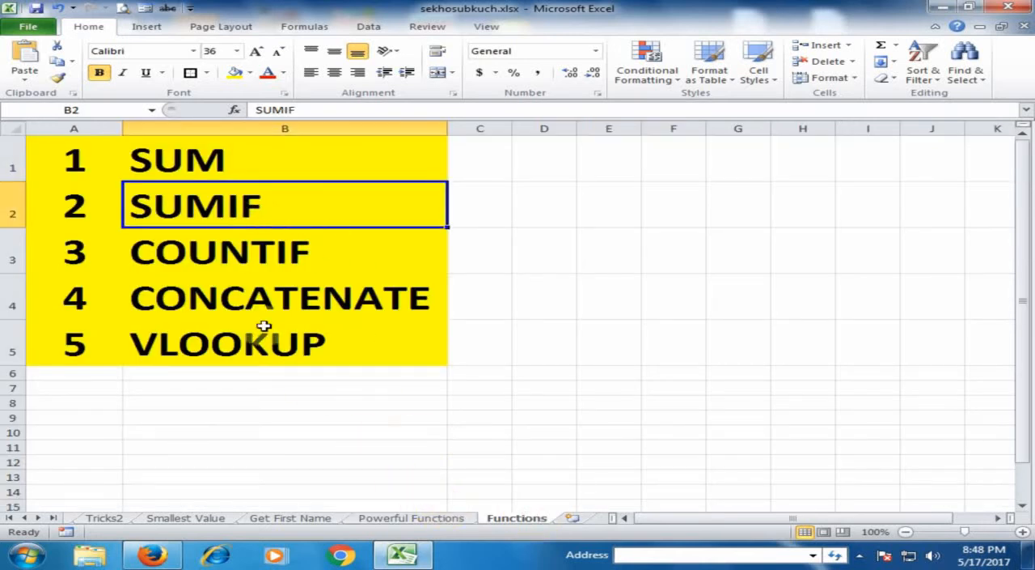
Step: Calculate Total LCD Qty in D19 of the Powerful Functions sheet with =SUMIF(C7:D16,"LCD",D7:D16)
click(419, 518)
click(624, 403)
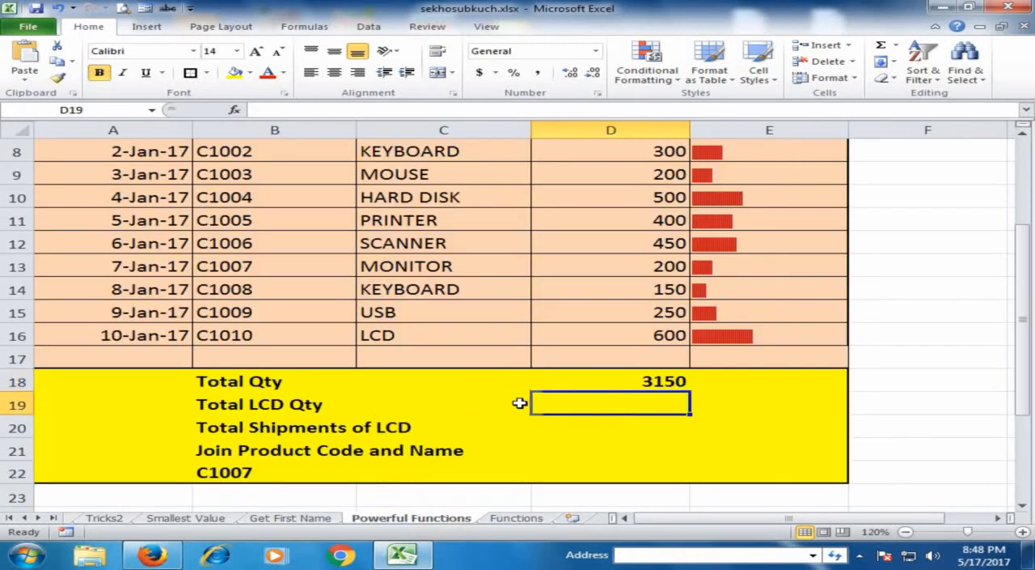
text(=)
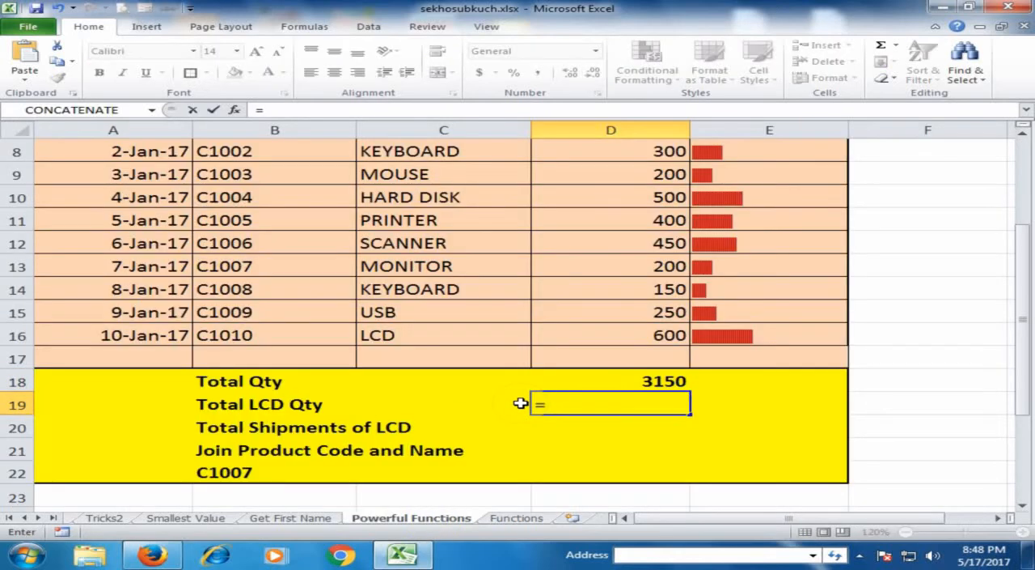
text(su)
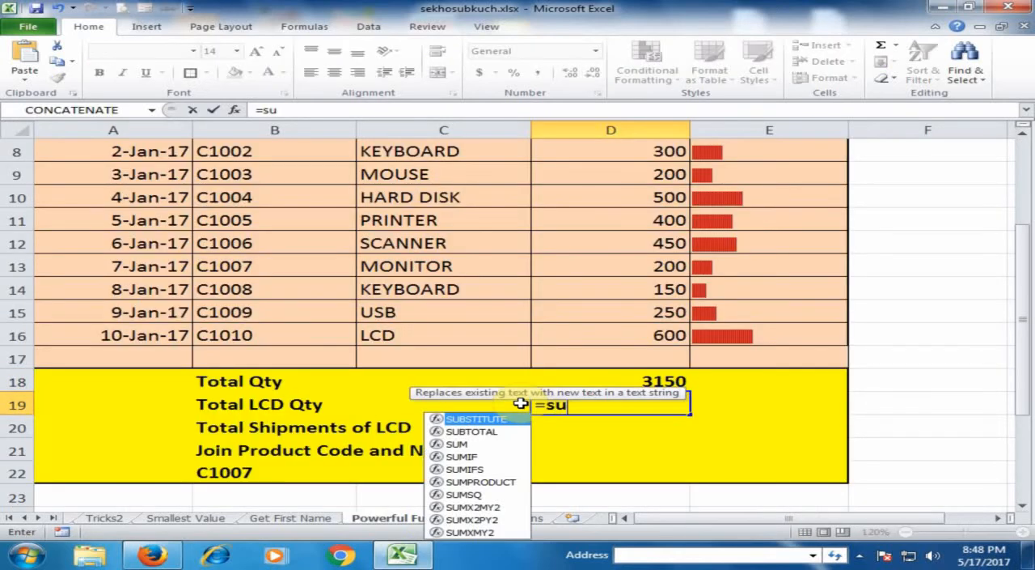
text(mif)
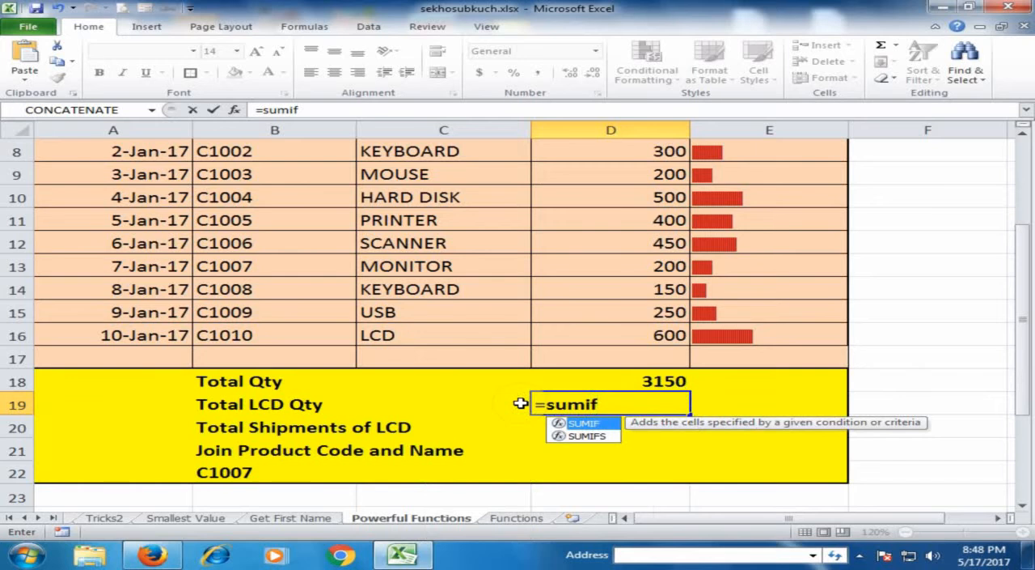
key(Tab)
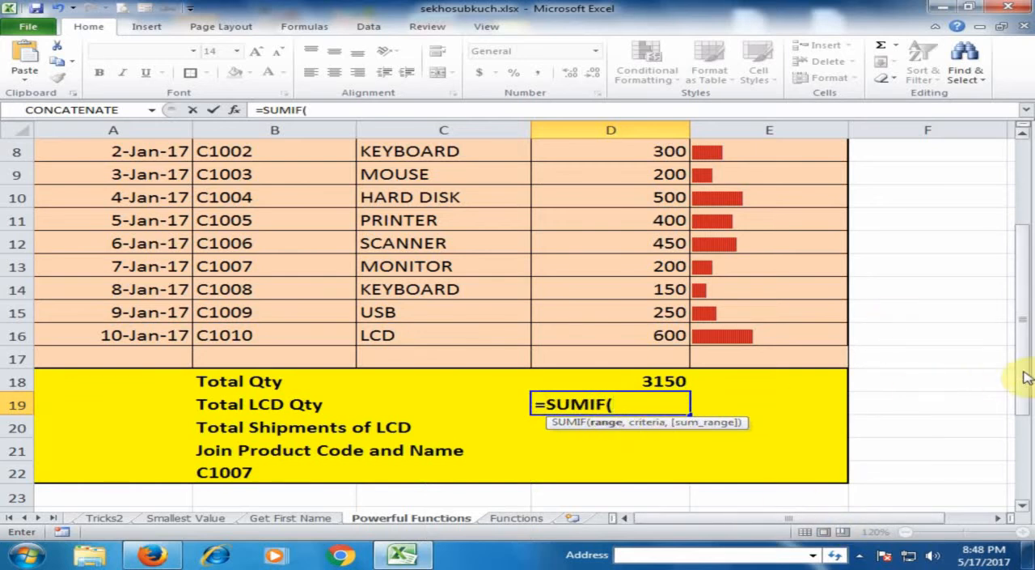
drag(1026, 377, 1024, 352)
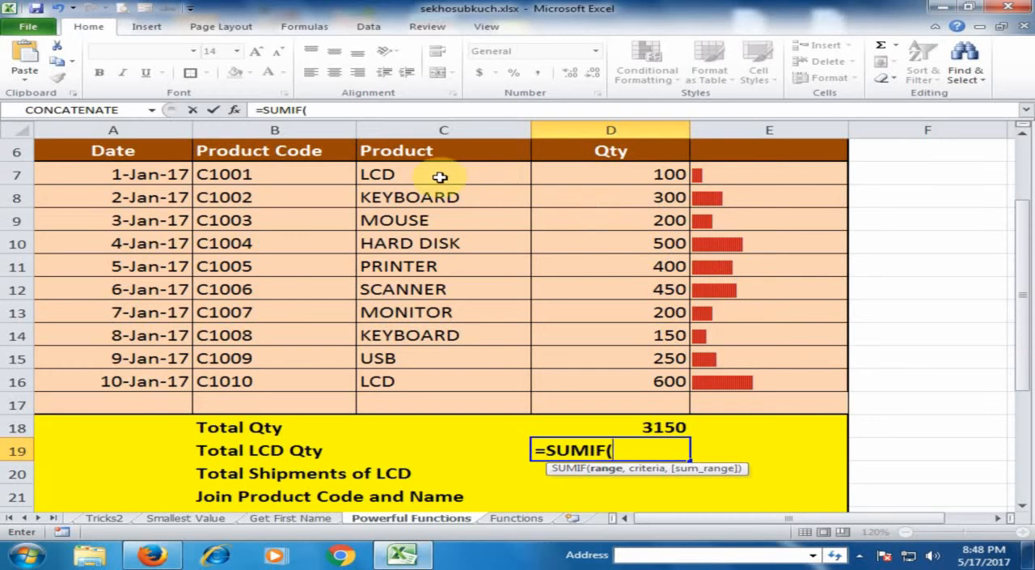
drag(421, 174, 639, 382)
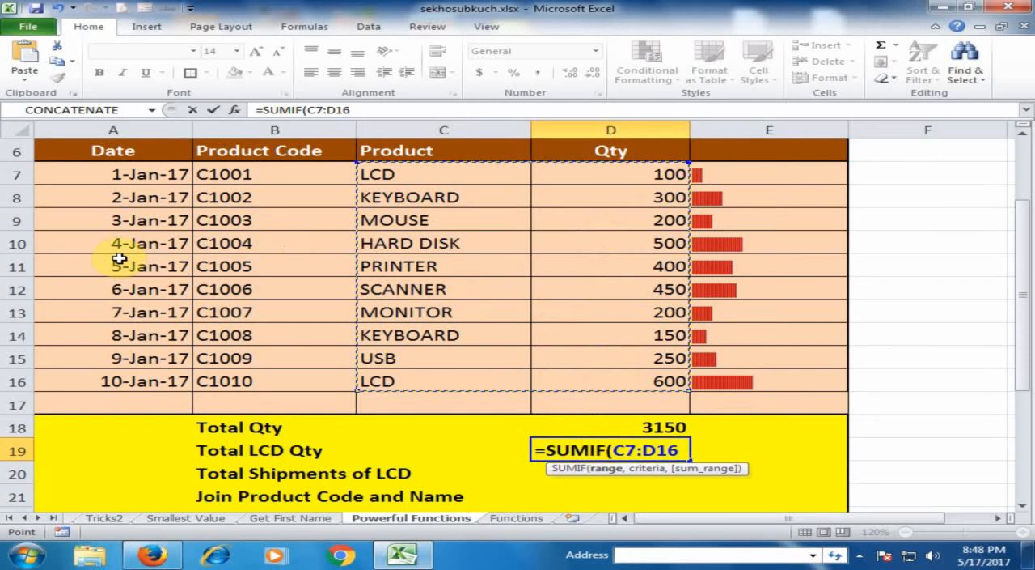
text(,"LCD)
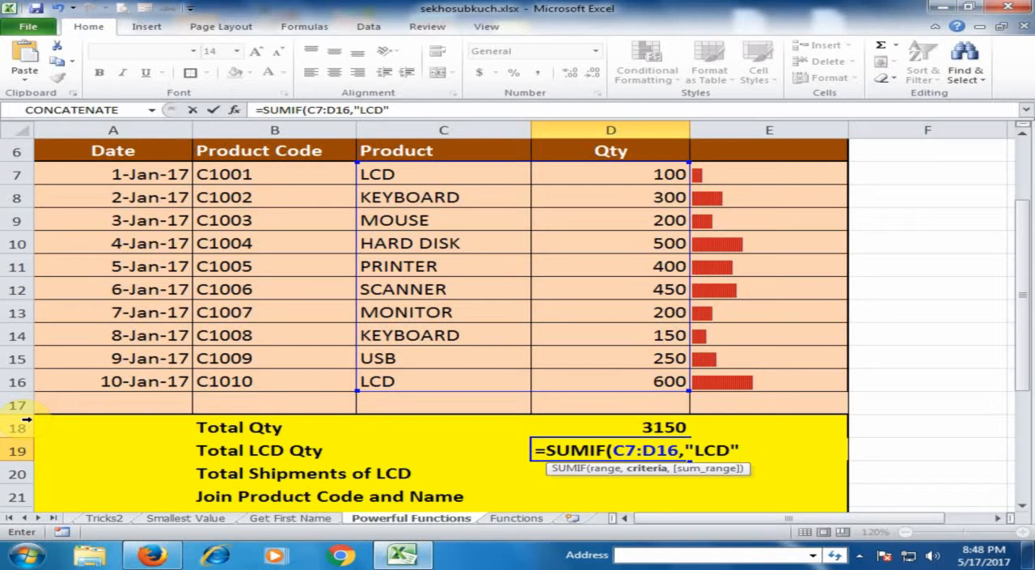
text(,)
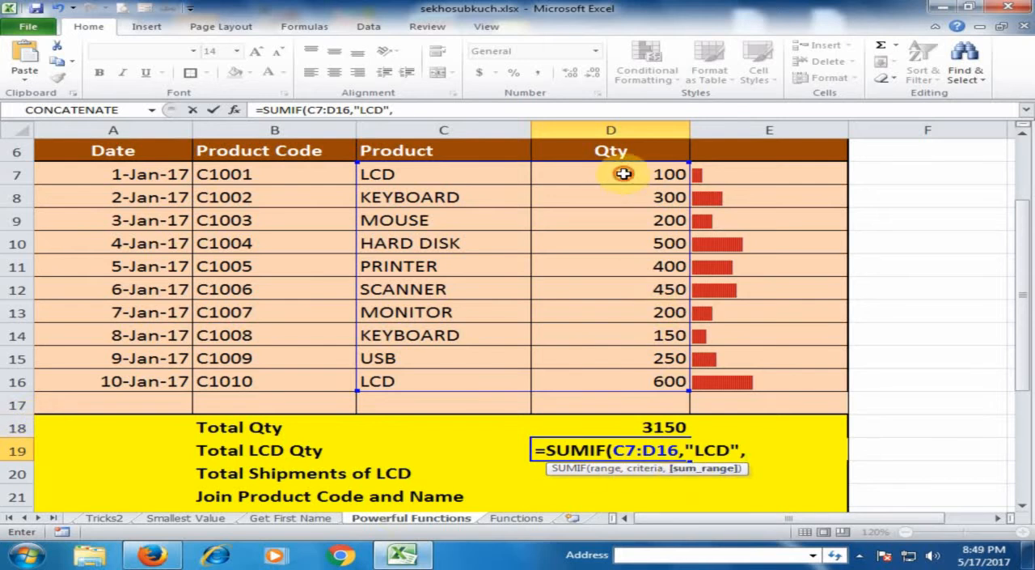
drag(624, 173, 639, 380)
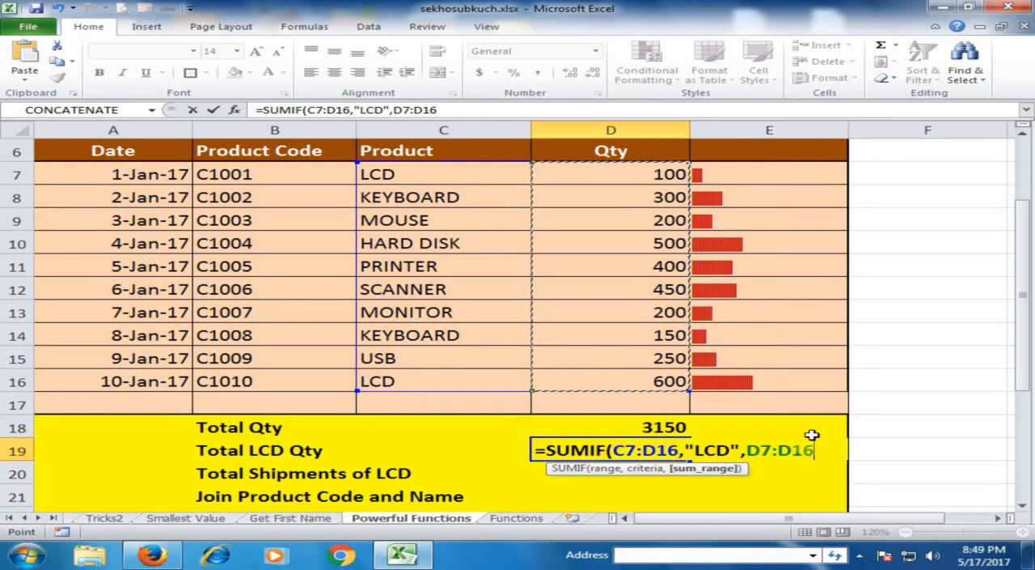
text())
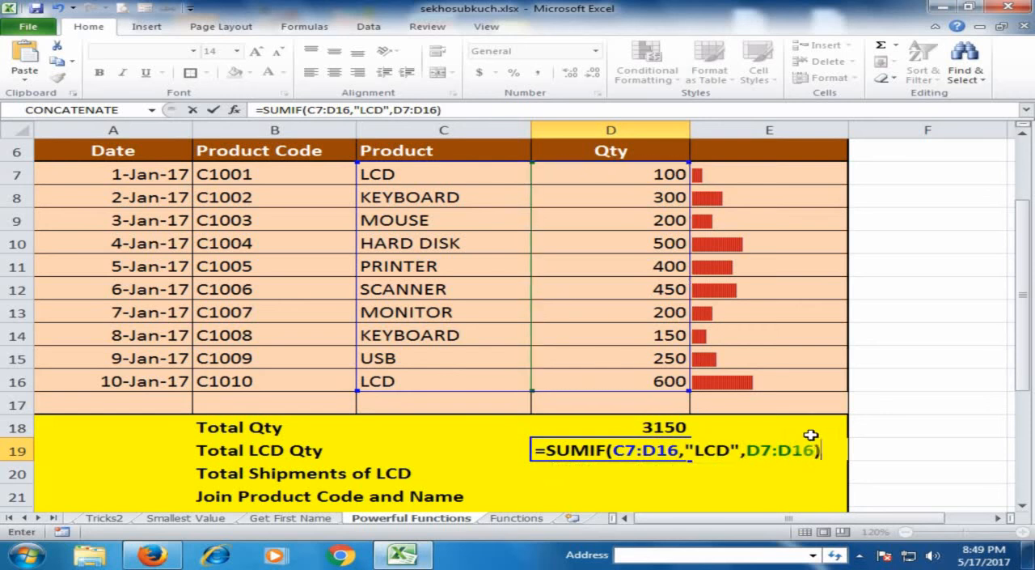
key(Return)
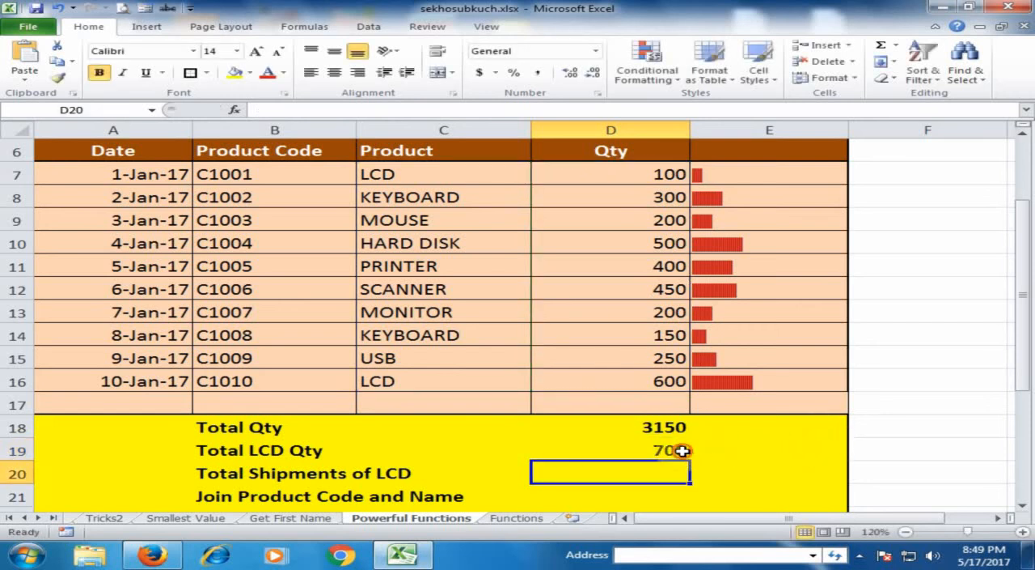
Step: Check the SUMIF formula in D19 against the LCD product and quantity cells in rows 7 and 16
click(603, 453)
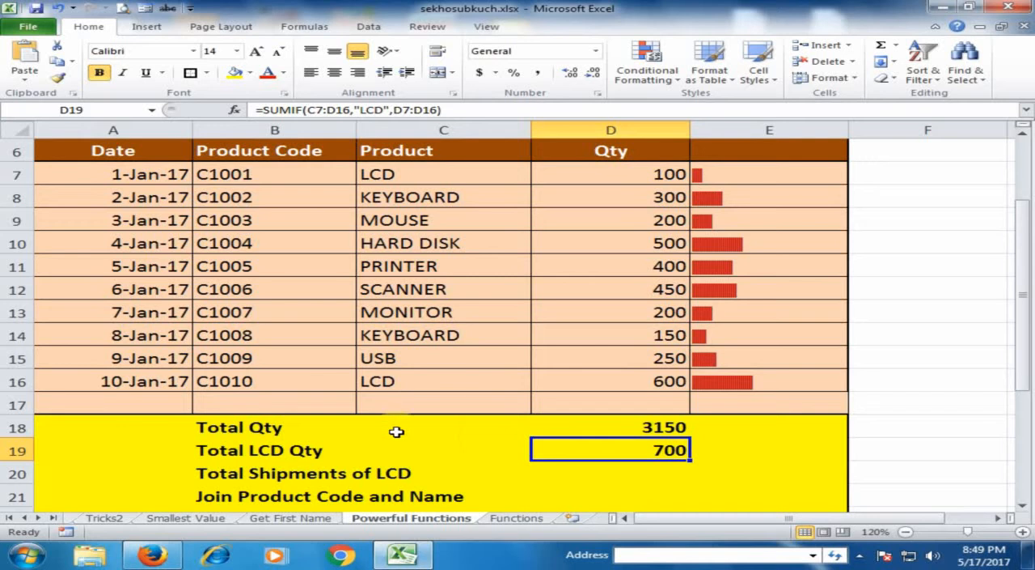
click(473, 169)
click(622, 173)
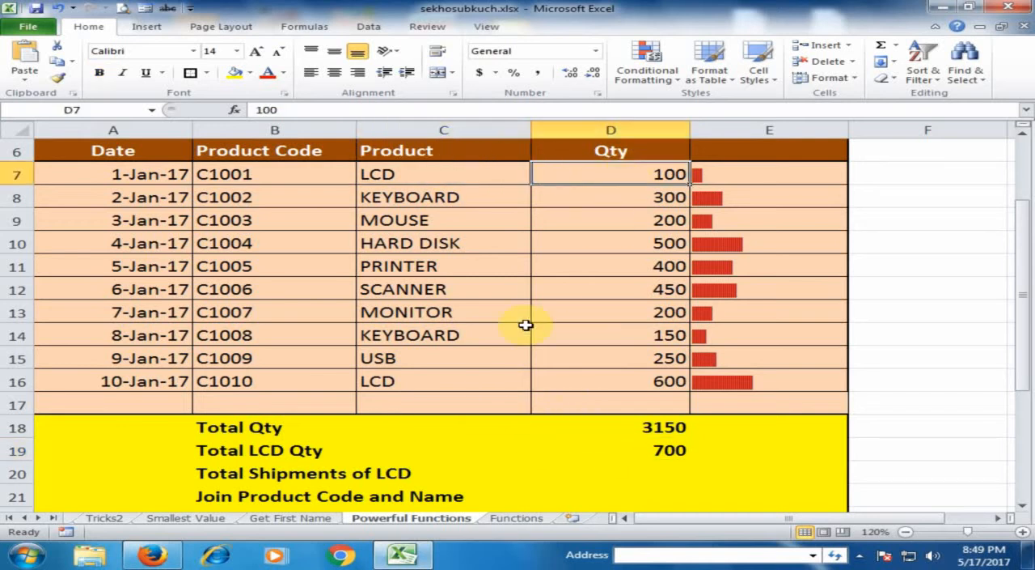
click(474, 381)
click(624, 385)
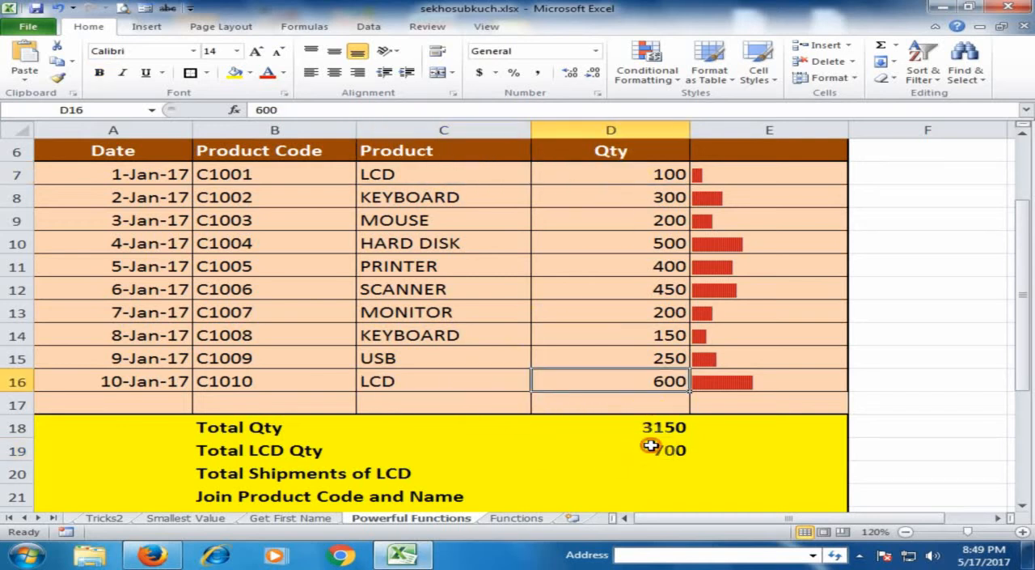
click(651, 445)
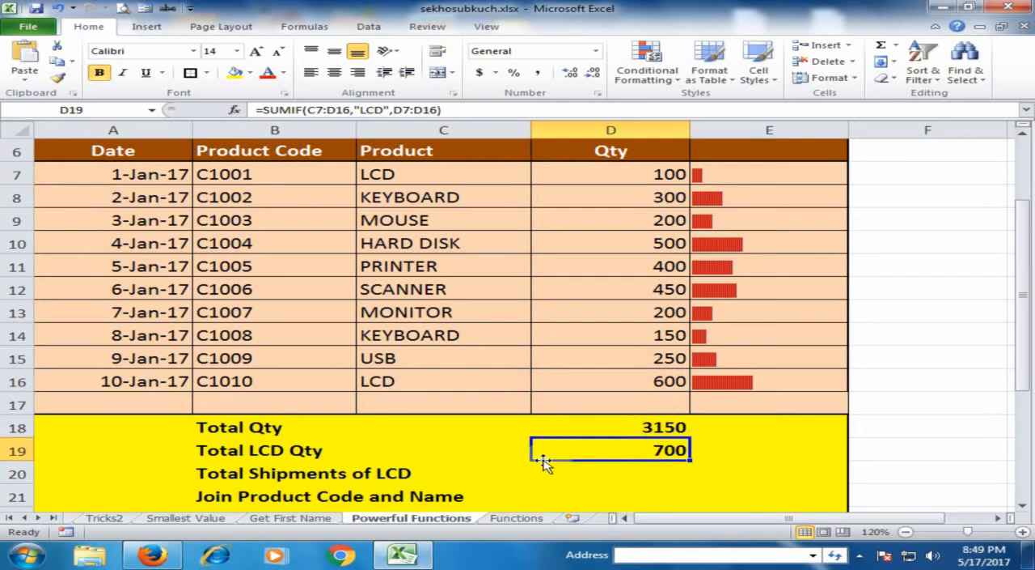
Step: Locate the empty Total Shipments of LCD cell D20 and consult the COUNTIF entry on the Functions sheet
click(612, 471)
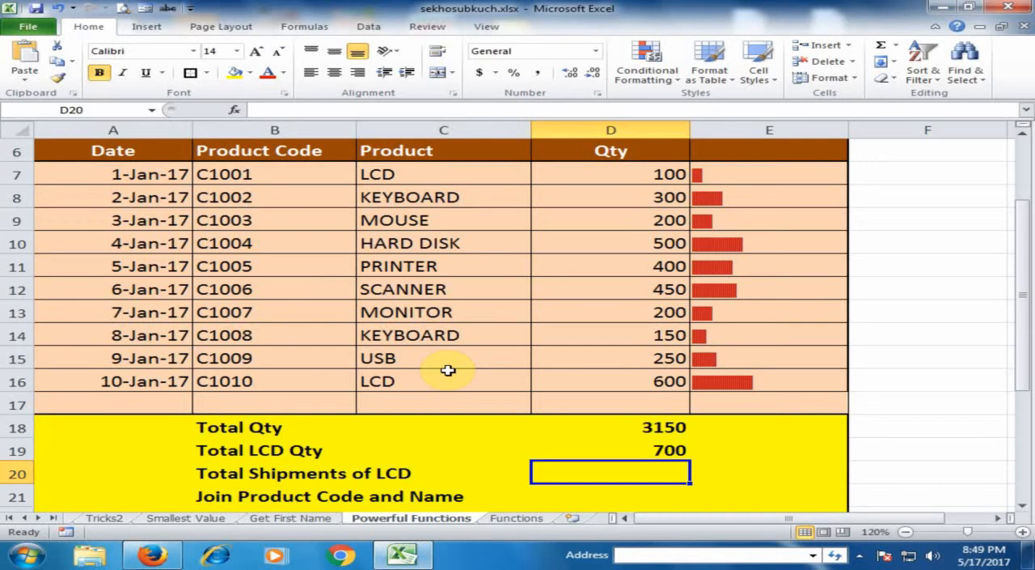
click(517, 519)
click(241, 243)
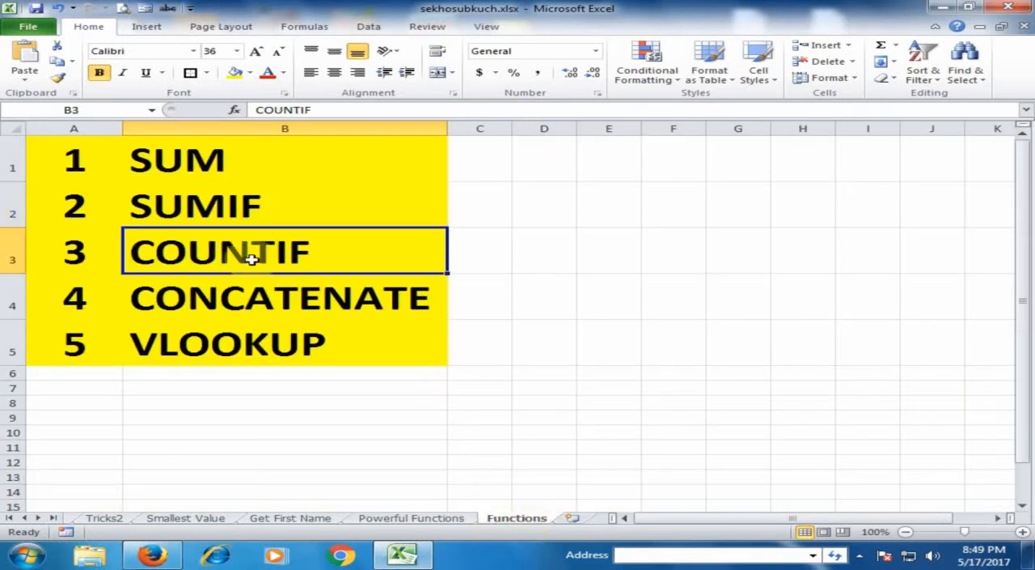
click(450, 518)
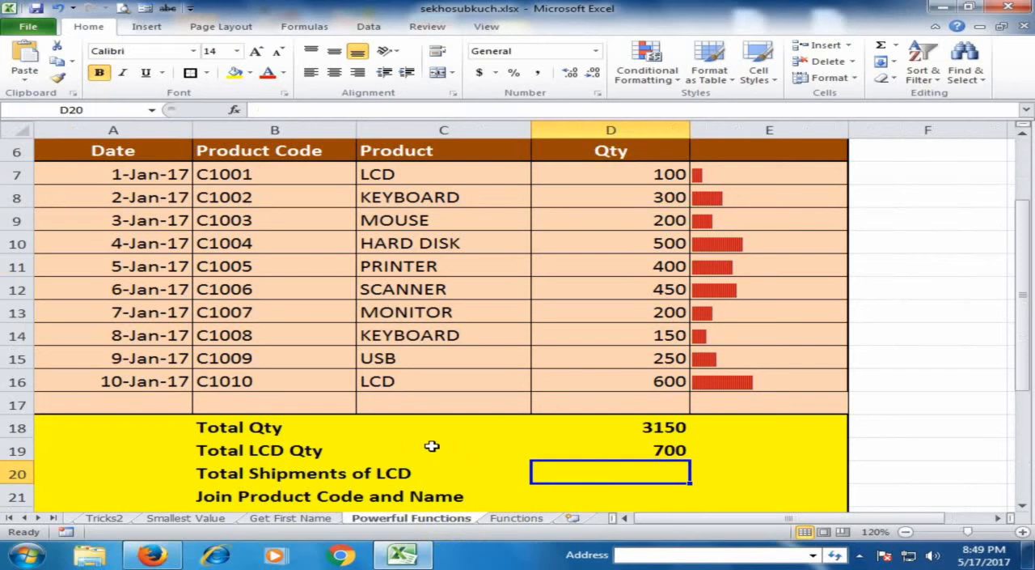
Step: Calculate Total Shipments of LCD in D20 of the Powerful Functions sheet with =COUNTIF(C7:C16,"LCD") and review the formula
text(=)
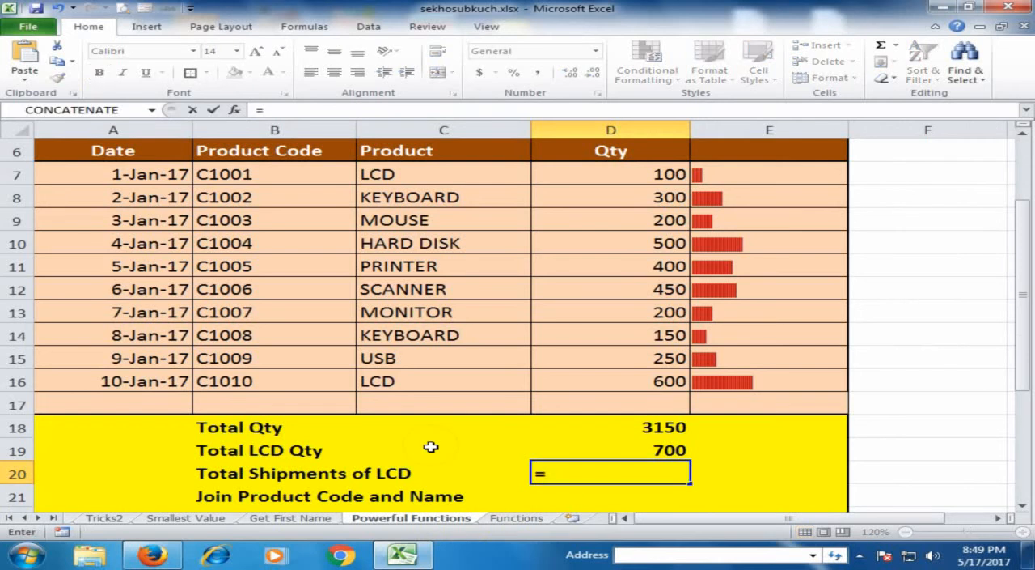
text(coun)
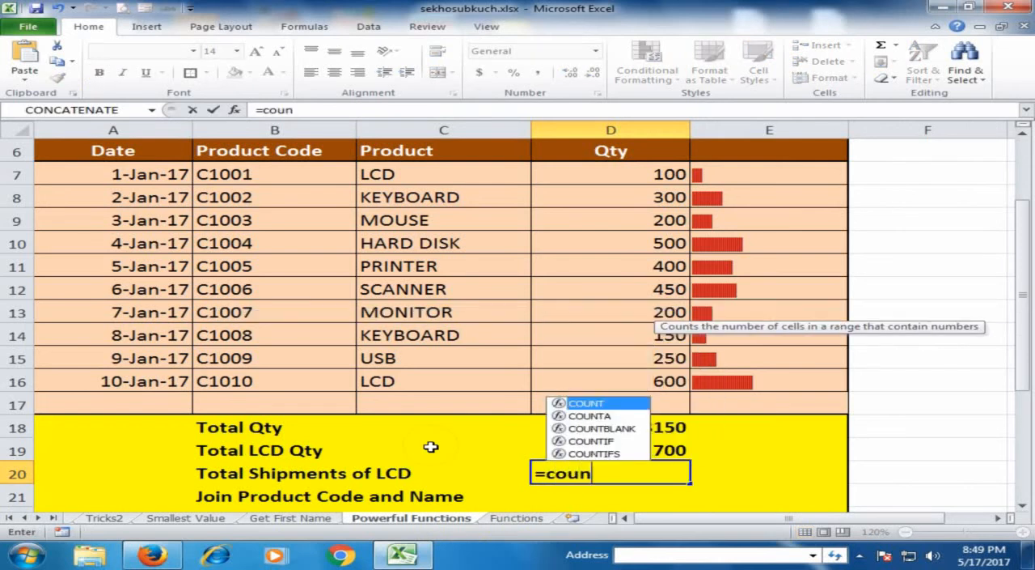
text(if)
key(Tab)
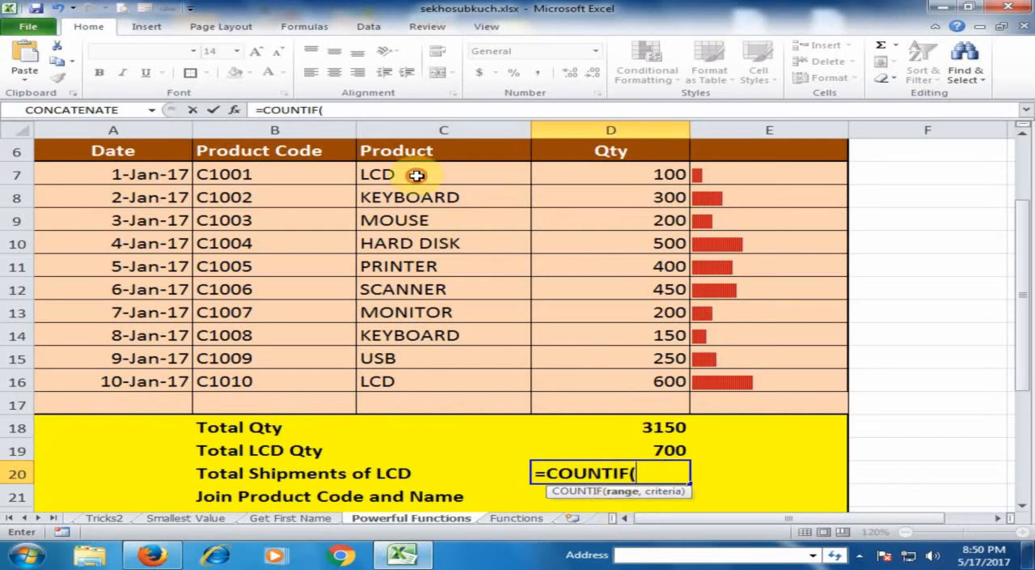
drag(416, 173, 447, 374)
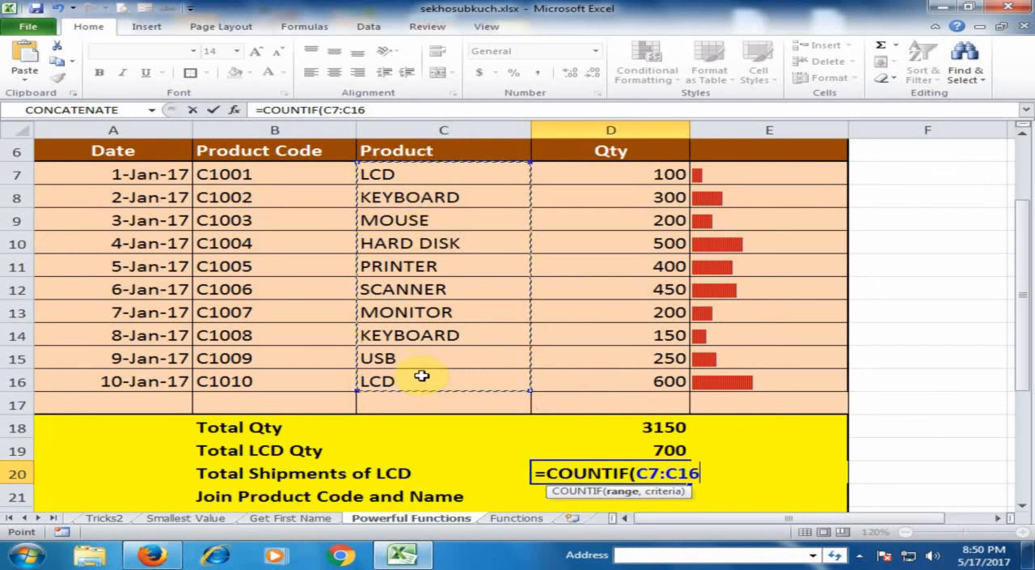
text(,"LCD)
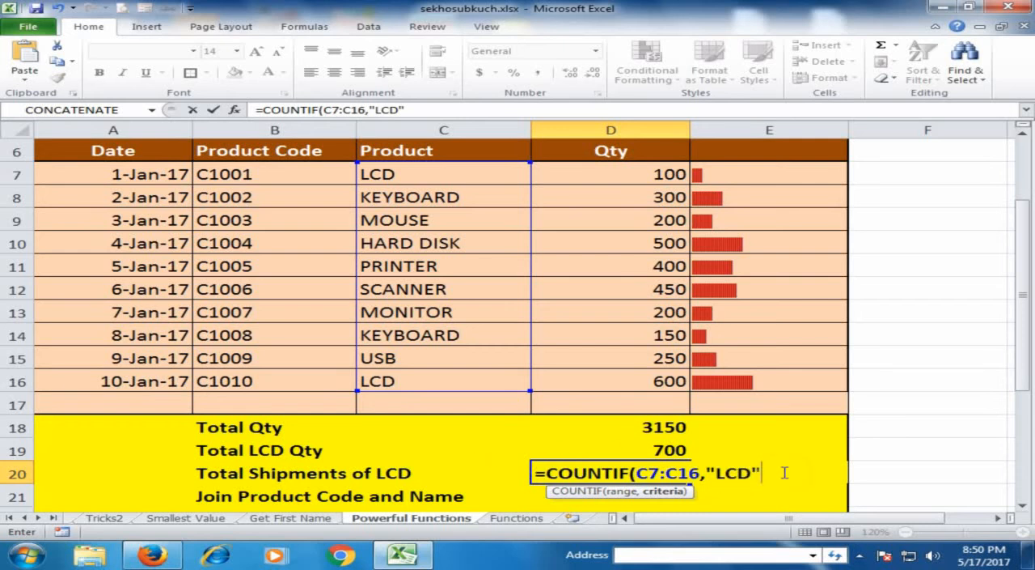
key(Return)
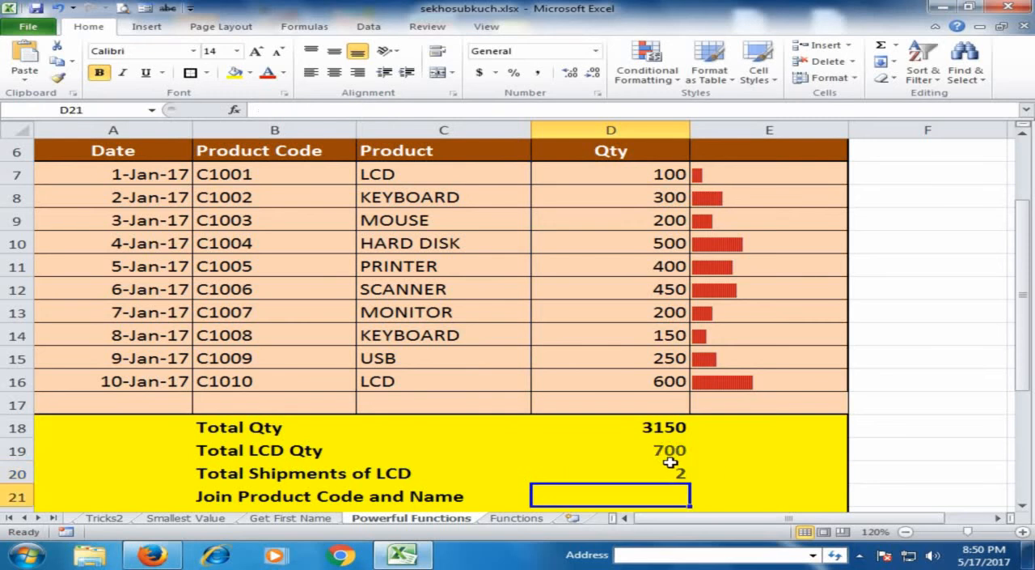
click(651, 473)
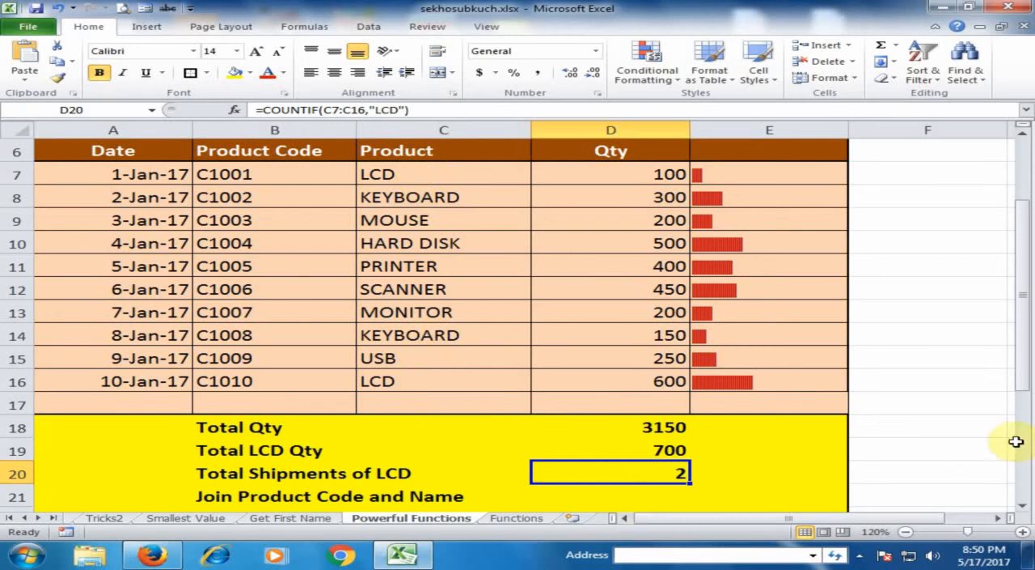
Step: Examine the Join Product Code and Name row together with the product code and product cells in row 7
drag(1021, 380, 1021, 380)
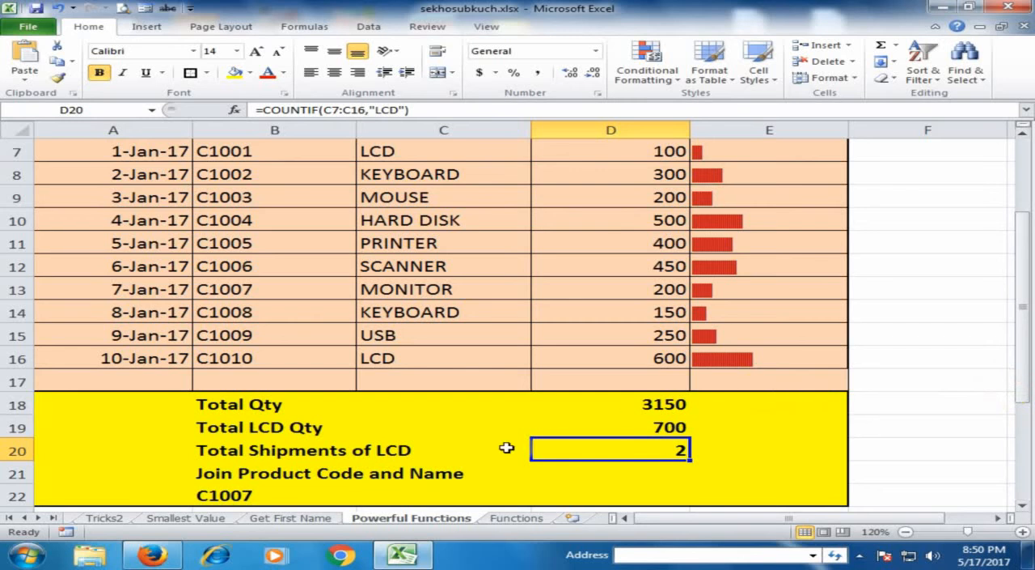
click(453, 469)
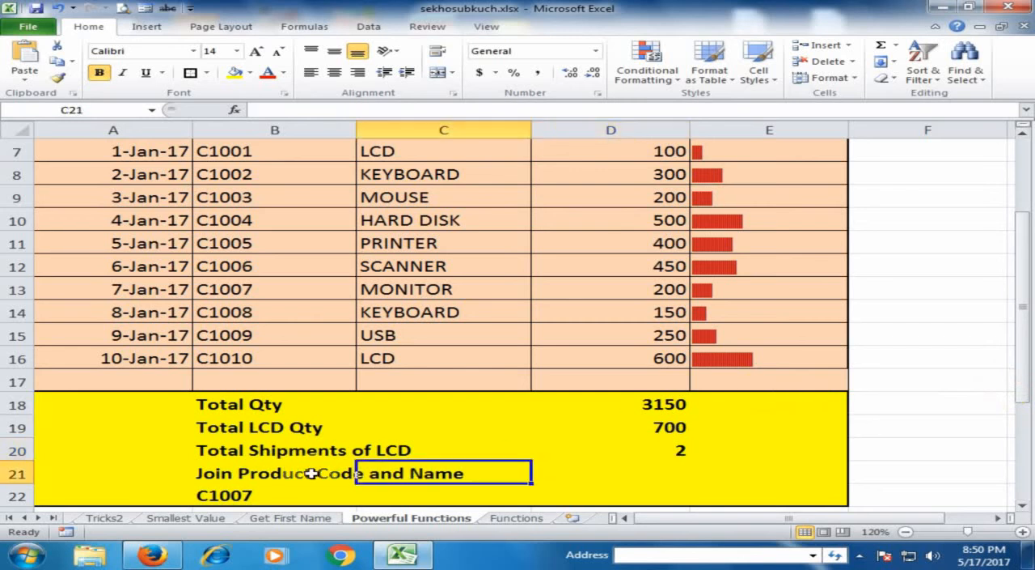
scroll(473, 291, up, 2)
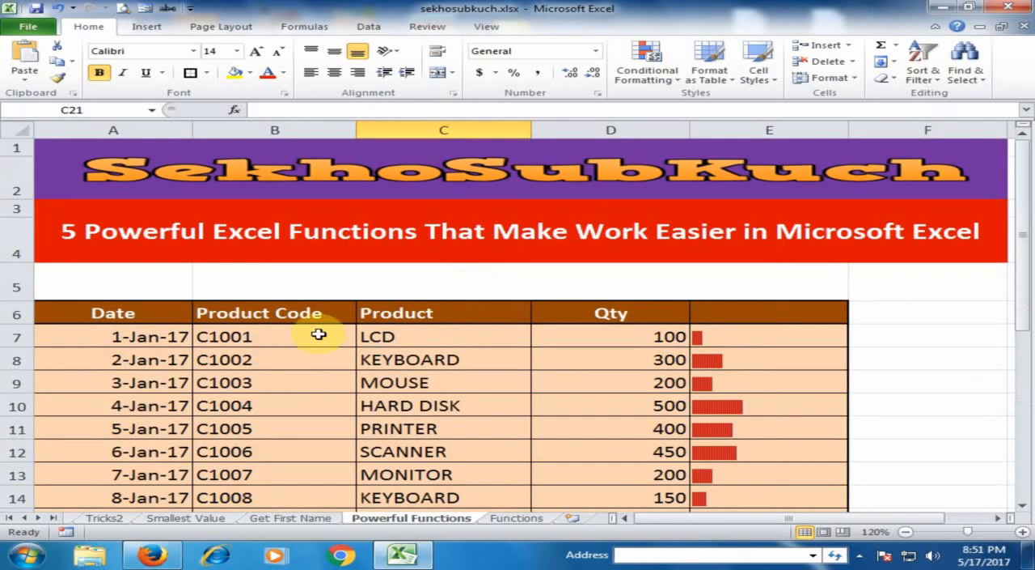
click(300, 333)
click(406, 334)
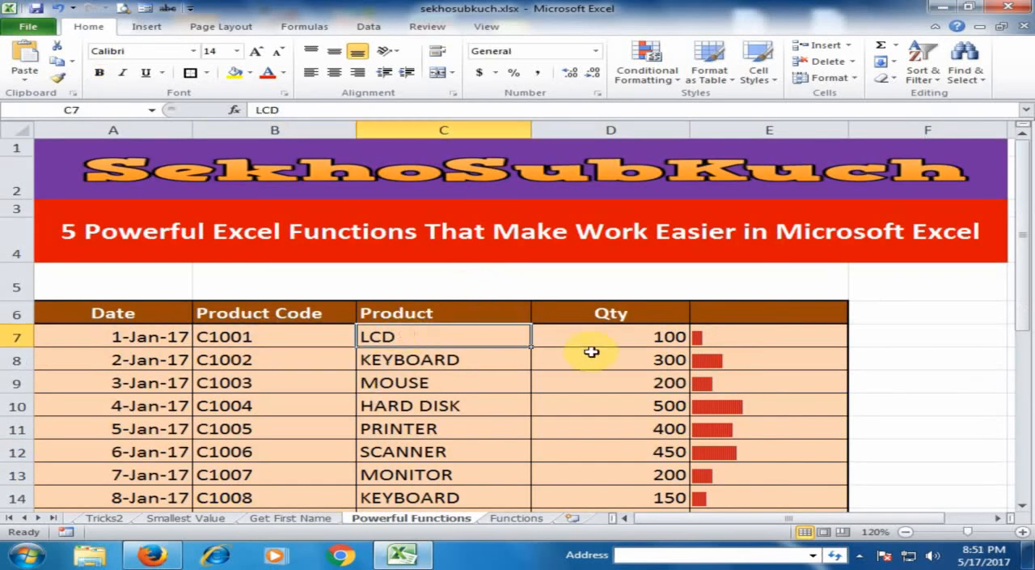
scroll(607, 353, down, 2)
click(640, 467)
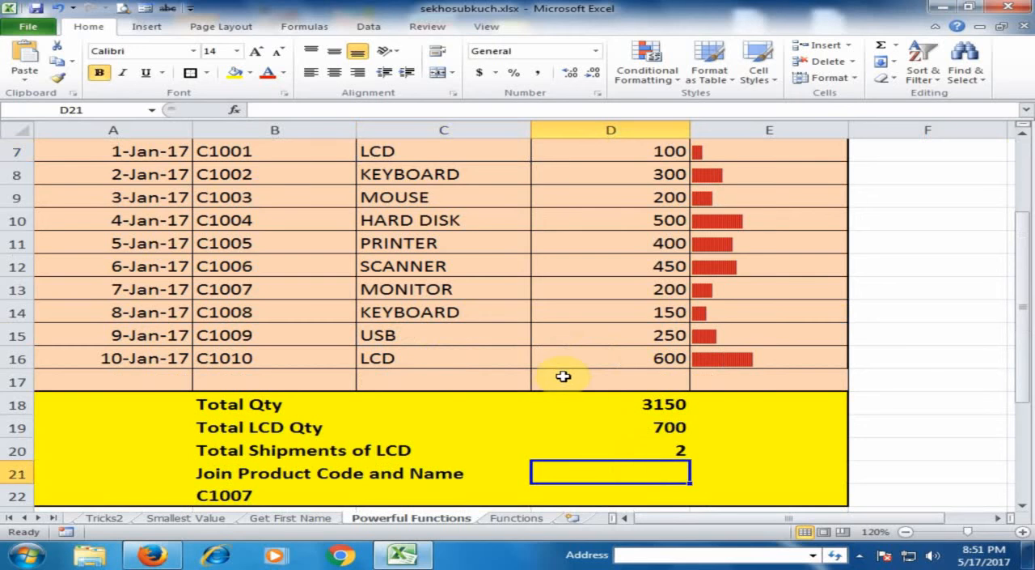
Step: Consult the CONCATENATE entry on the Functions sheet and return to the Powerful Functions sheet
click(516, 518)
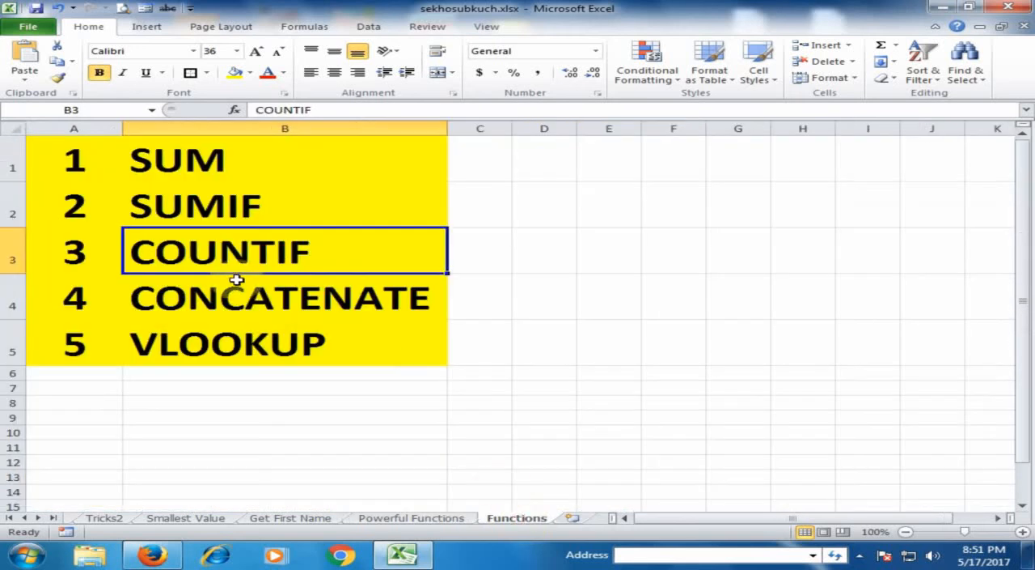
click(270, 310)
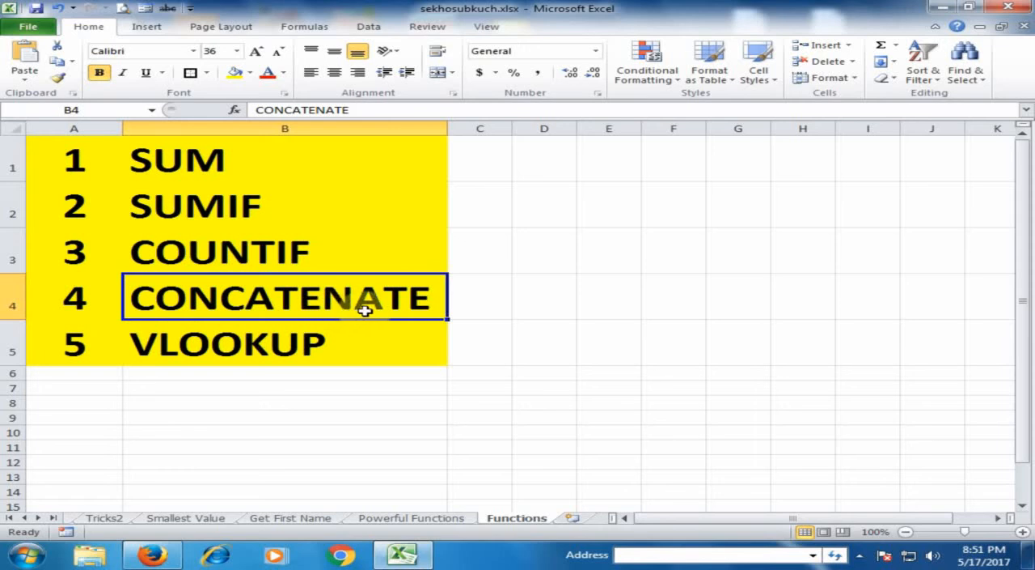
click(427, 516)
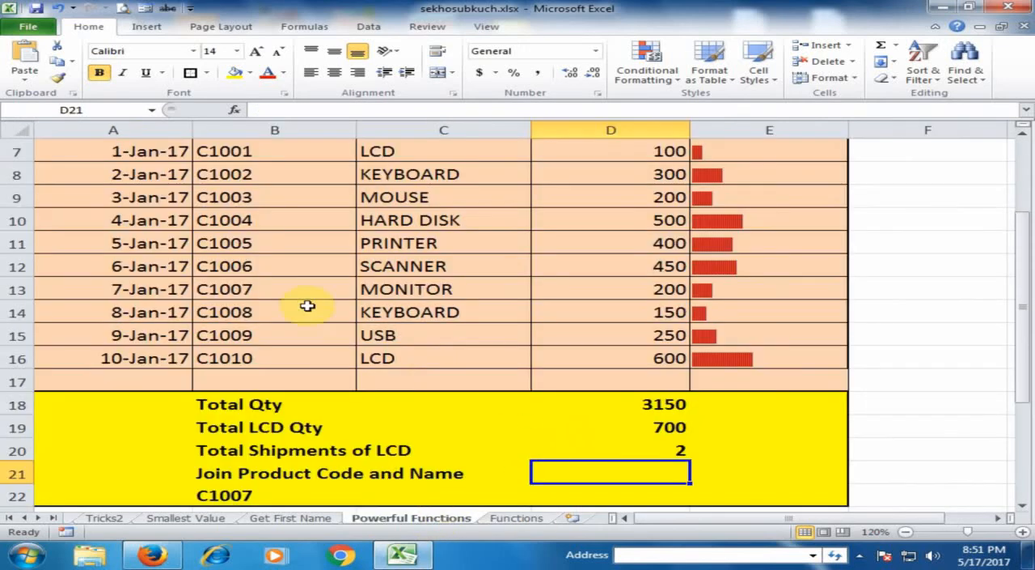
Step: Join the first product's code and name in D21 with a CONCATENATE formula on B7 and C7
text(=co)
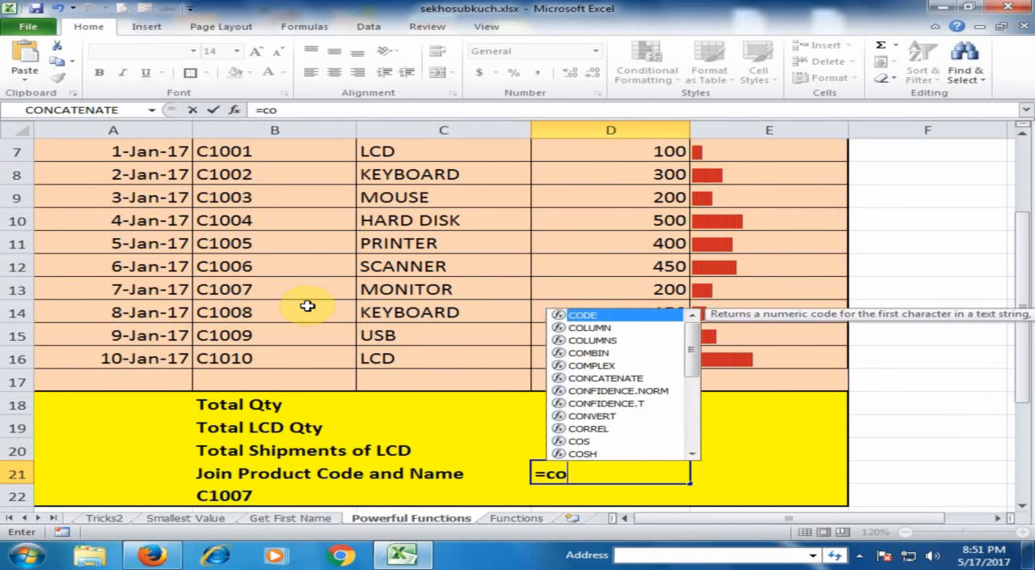
text(nc)
key(Tab)
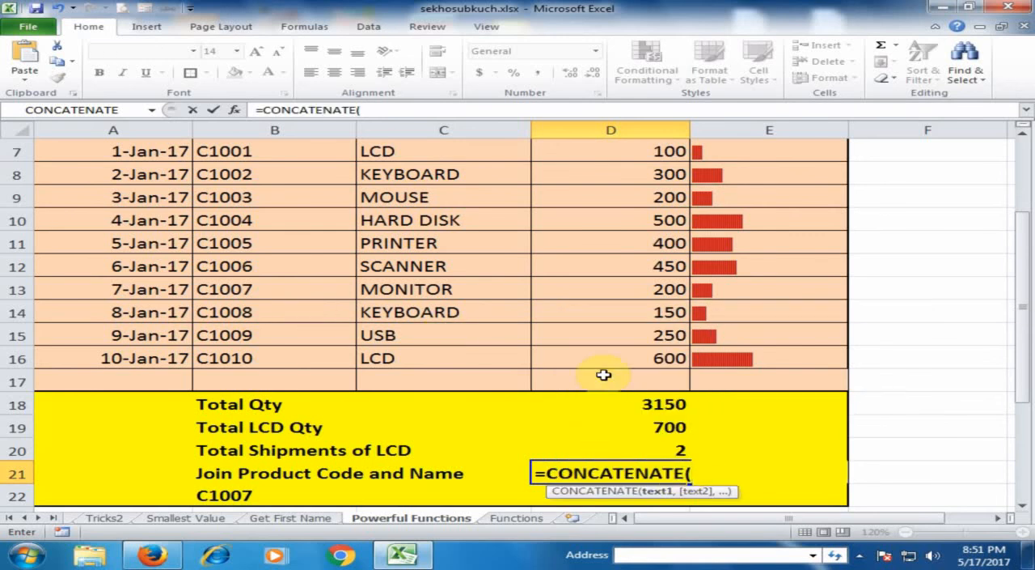
scroll(573, 401, up, 1)
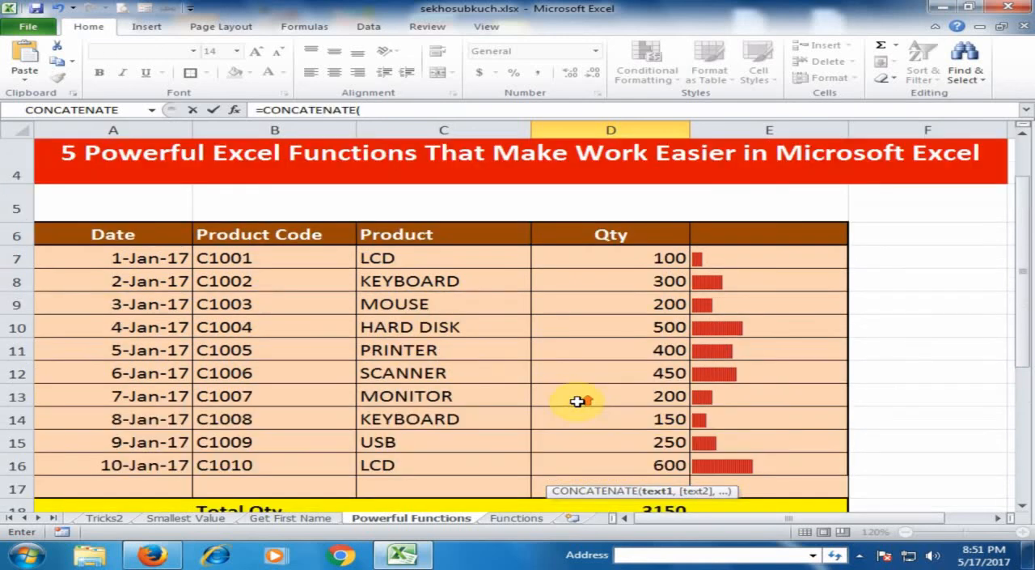
click(301, 257)
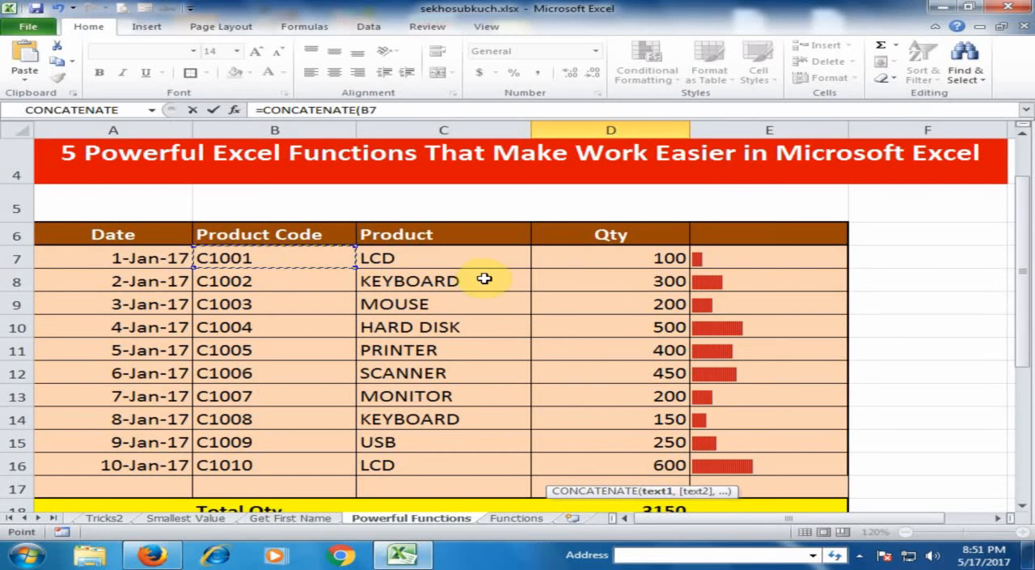
scroll(483, 279, down, 1)
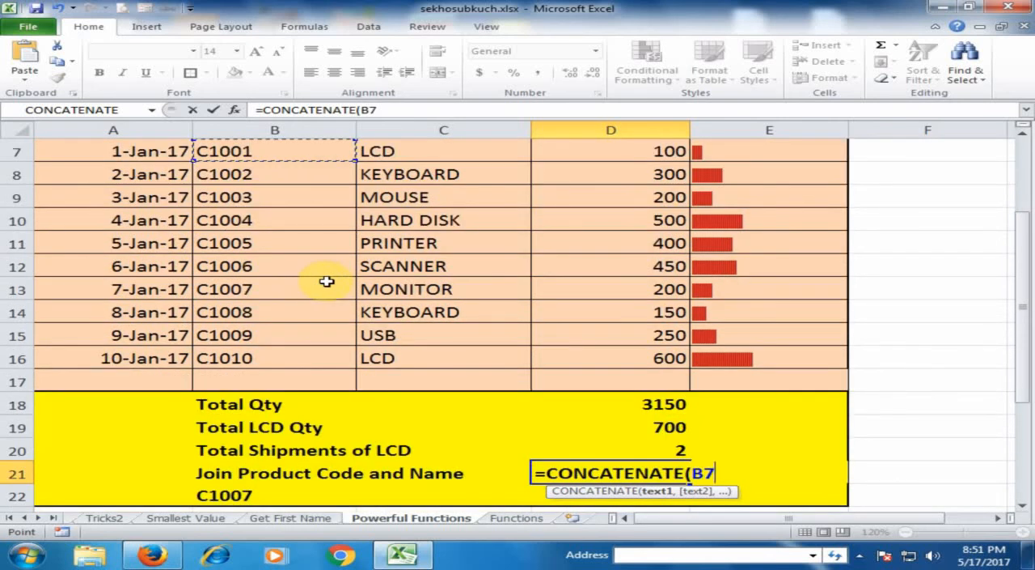
text(,)
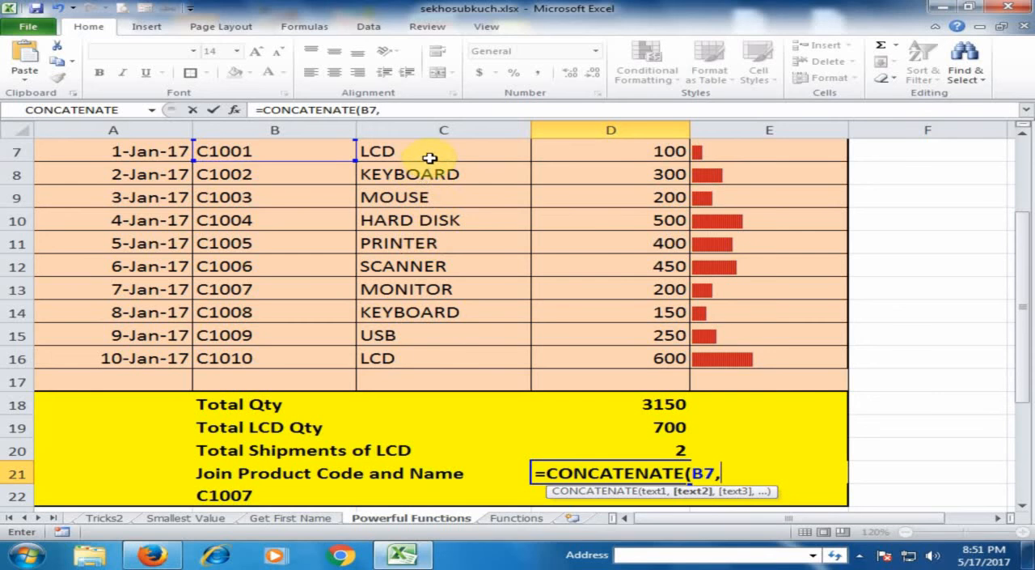
click(430, 153)
scroll(430, 170, up, 1)
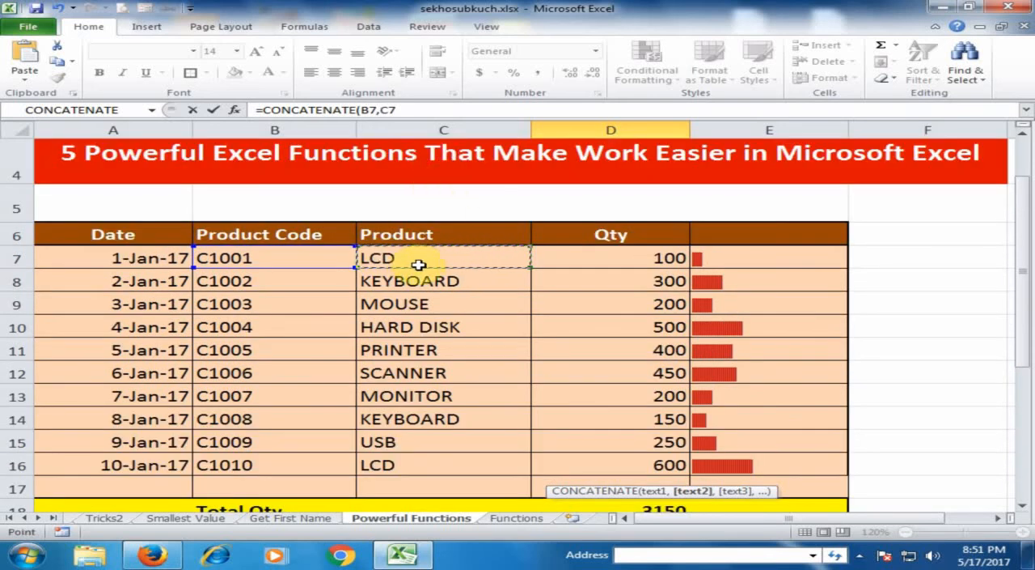
key(Return)
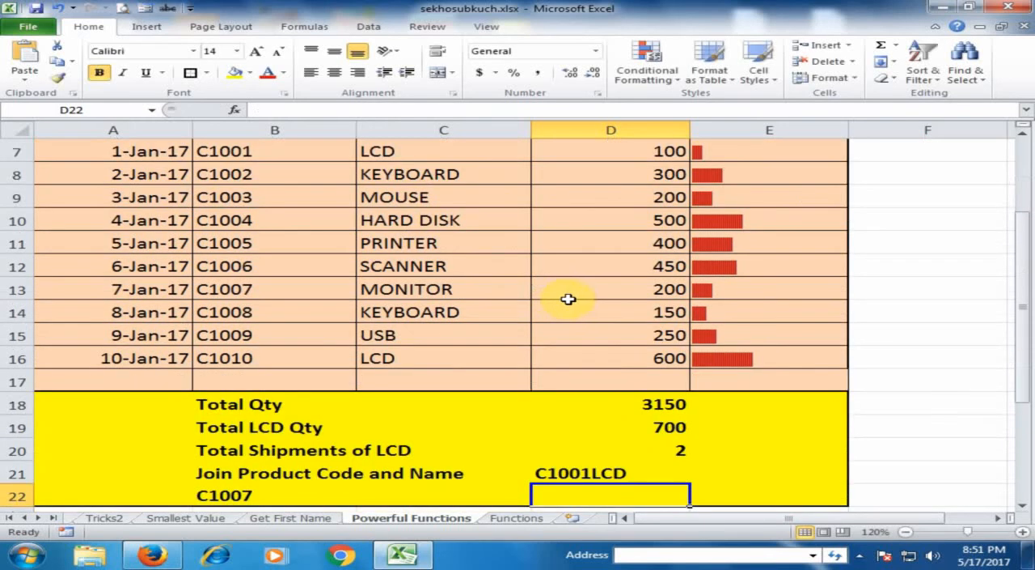
Step: Extend the D21 formula with the row 7 quantity so it reads =CONCATENATE(B7,C7,D7)
click(625, 473)
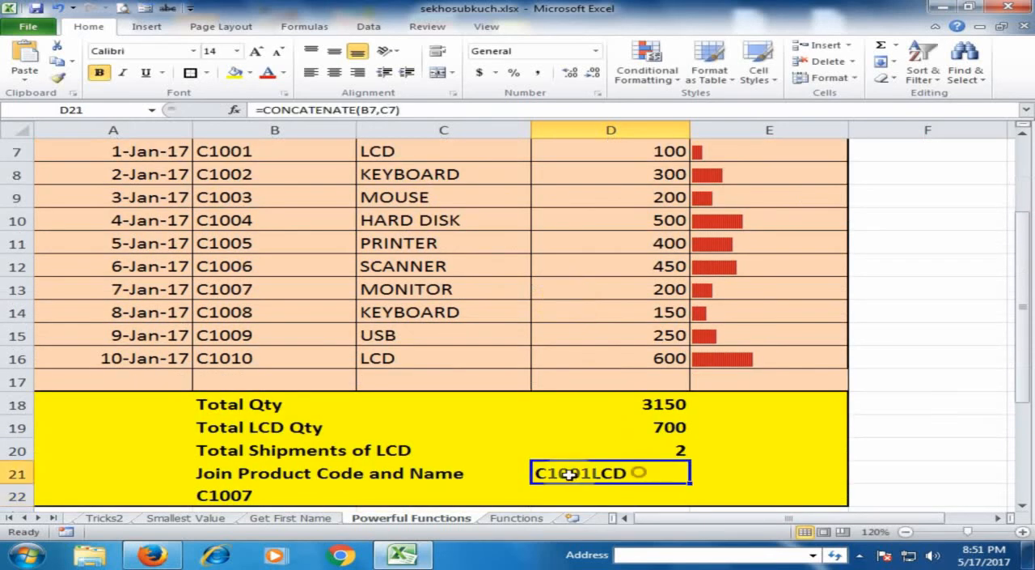
double_click(639, 473)
click(746, 473)
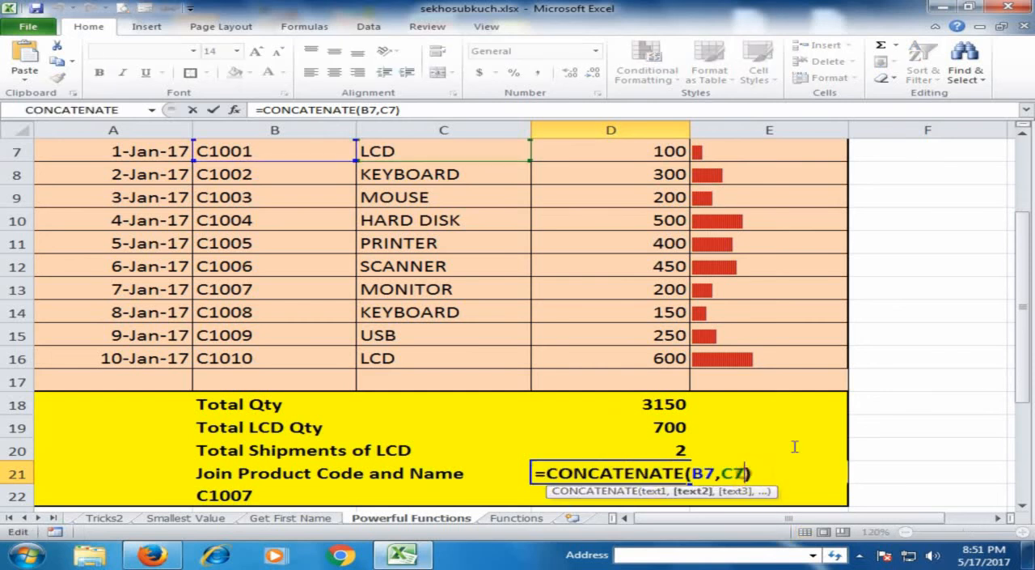
scroll(663, 254, up, 1)
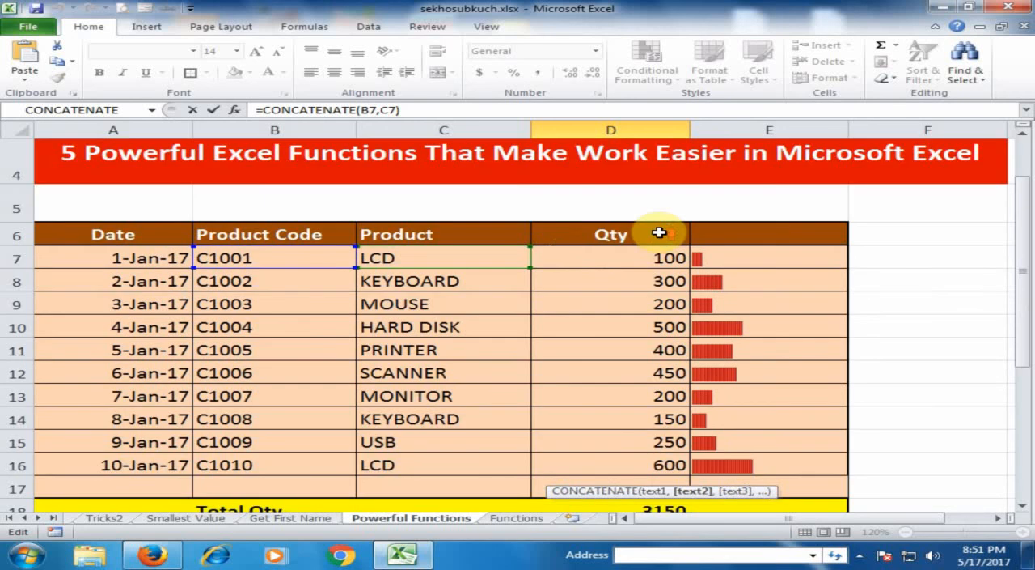
scroll(675, 270, down, 1)
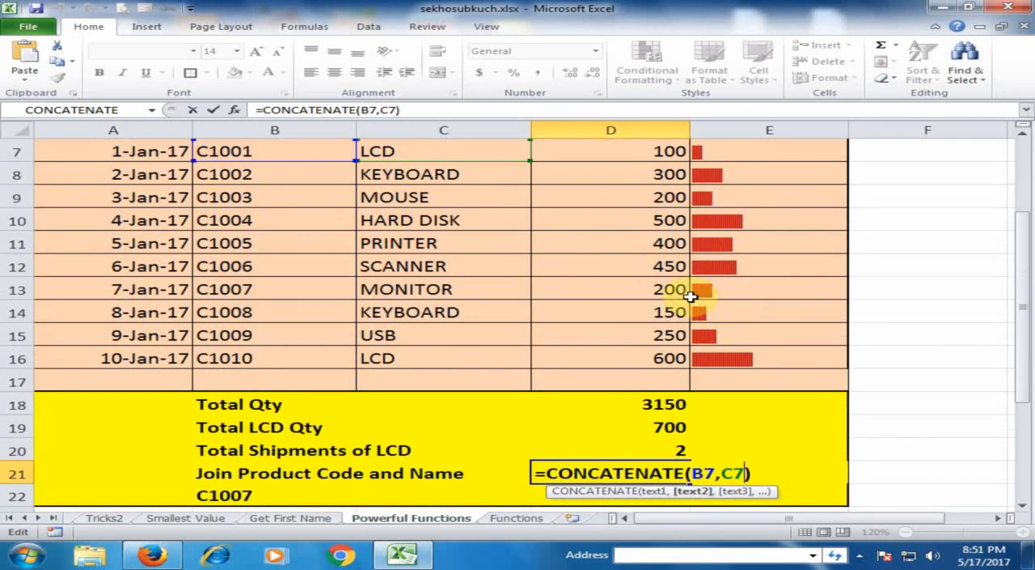
text(,)
scroll(692, 297, up, 1)
click(648, 257)
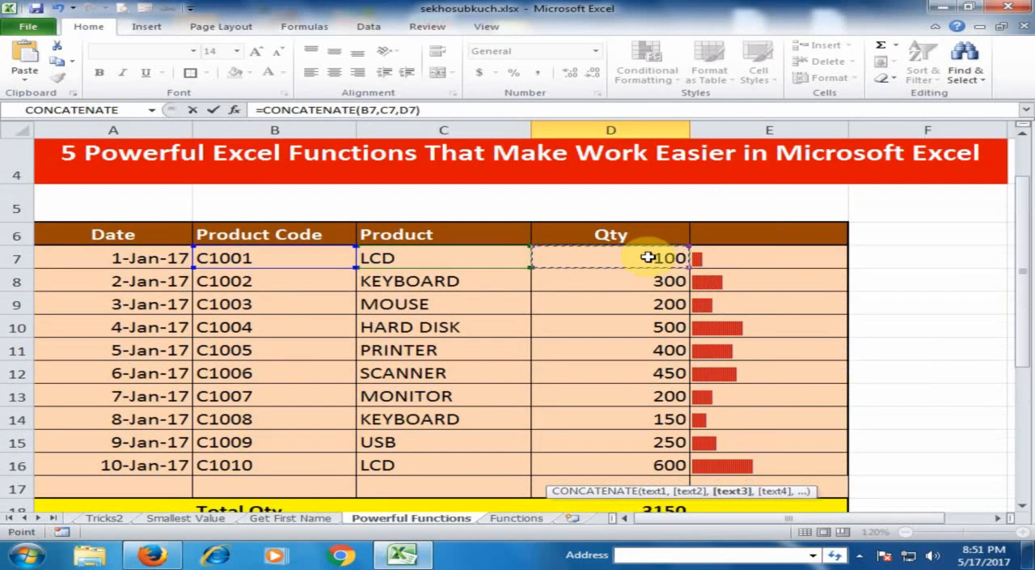
key(Return)
Step: Insert a " " separator between B7 and C7 in the D21 CONCATENATE formula to space the code from the product
click(585, 471)
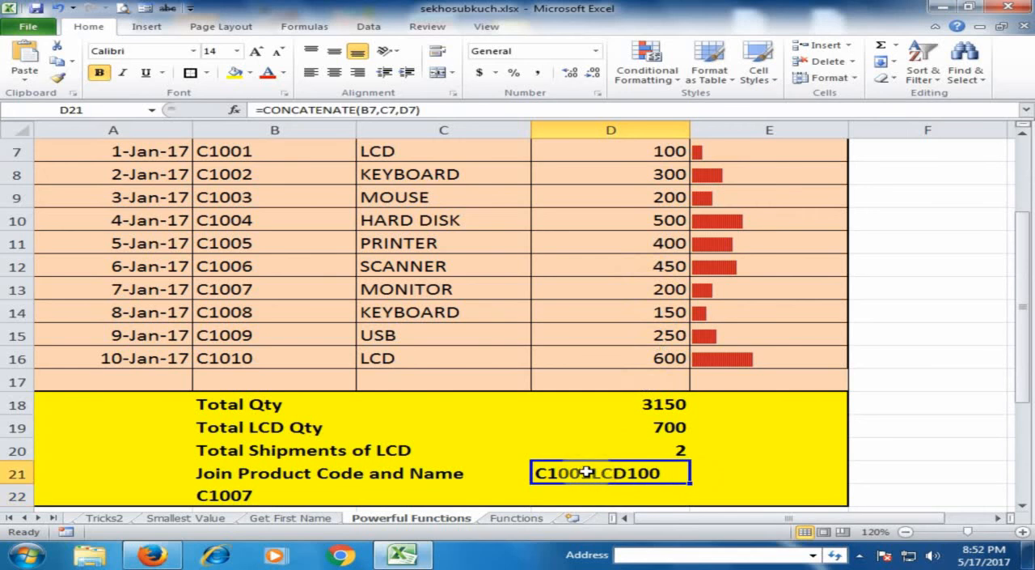
double_click(619, 473)
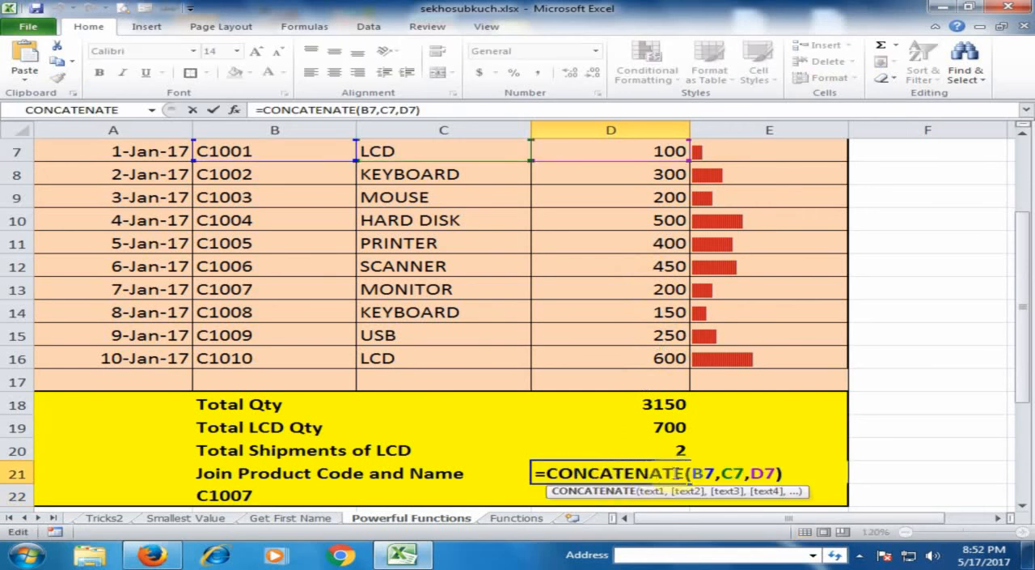
click(714, 475)
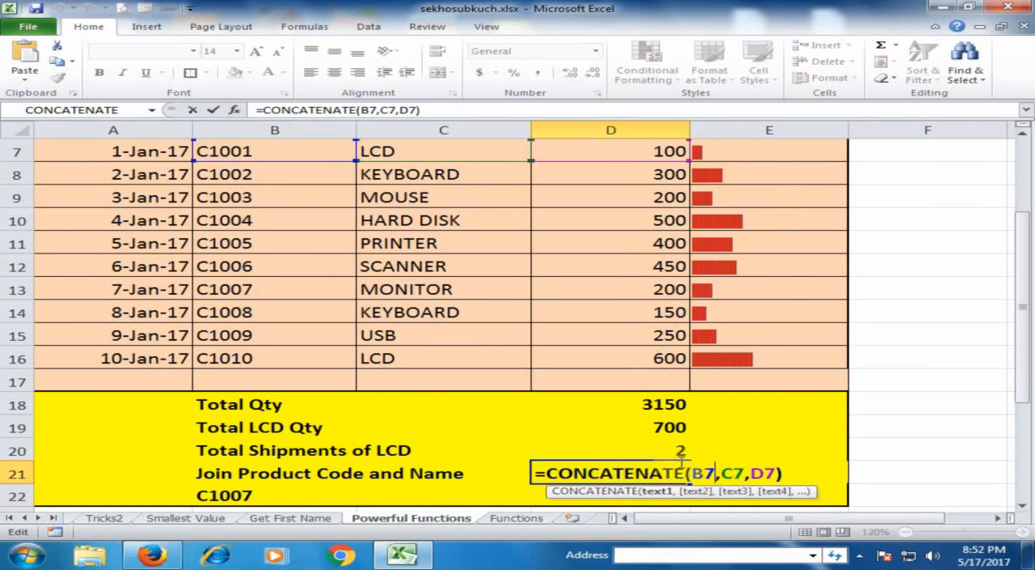
text(,)
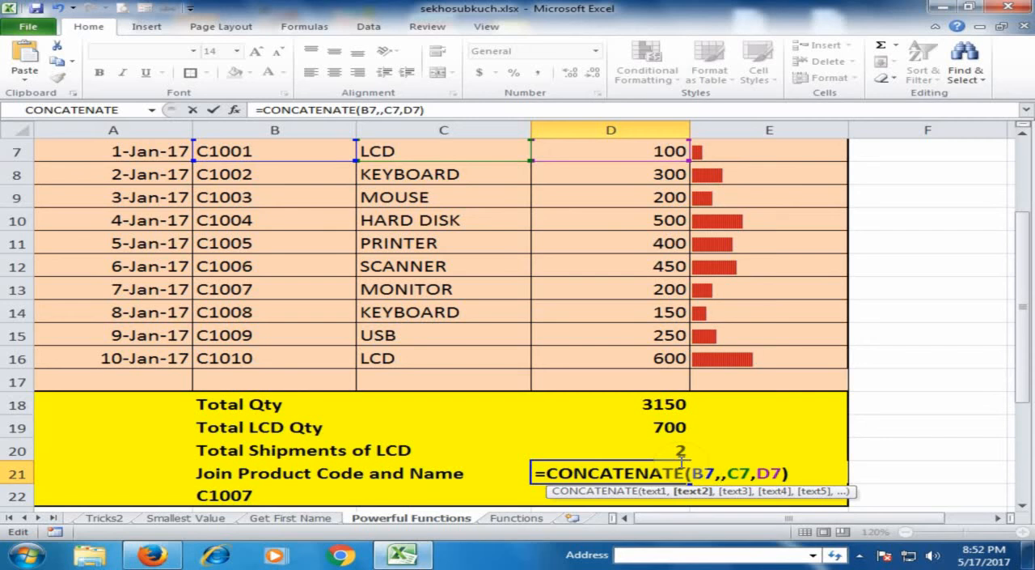
text(" )
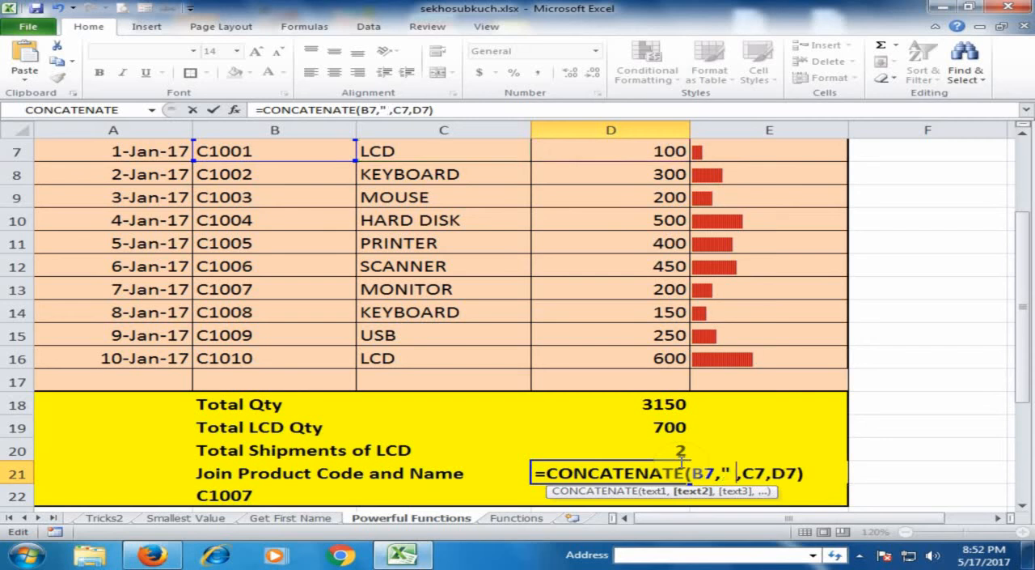
text(")
key(Right)
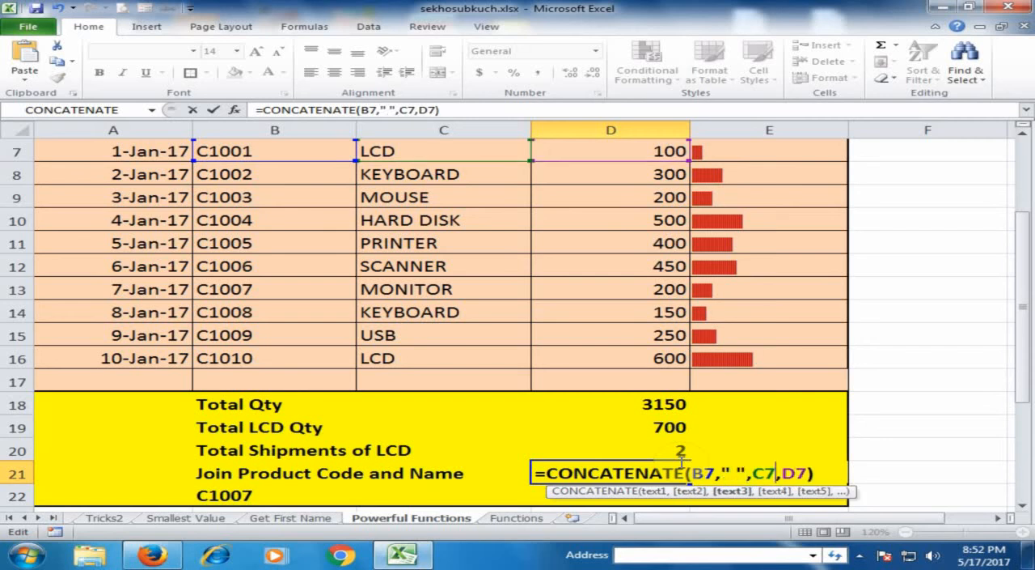
Step: Add a second " " separator before D7 and commit the D21 formula as =CONCATENATE(B7," ",C7," ",D7)
text(,)
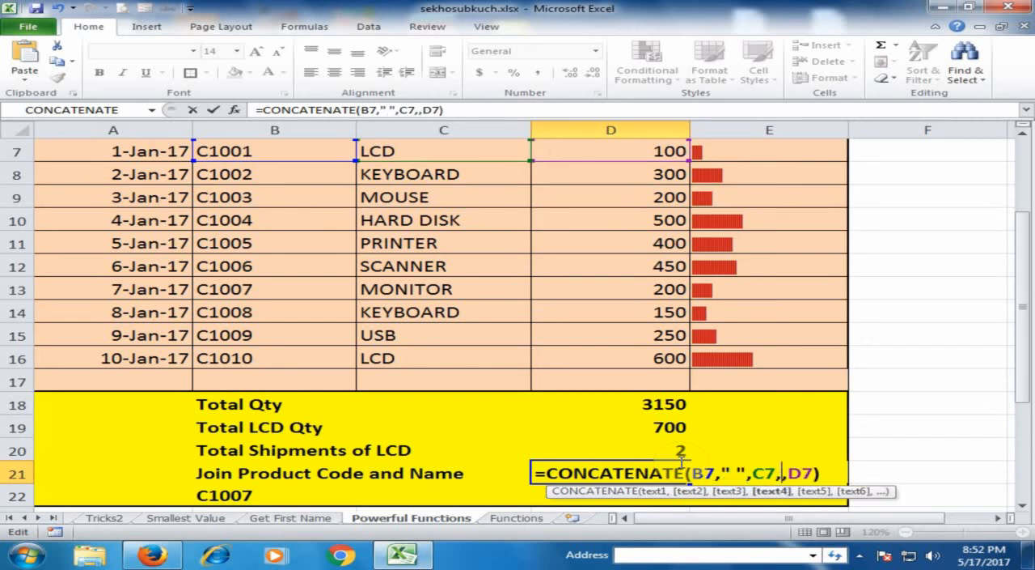
text(")
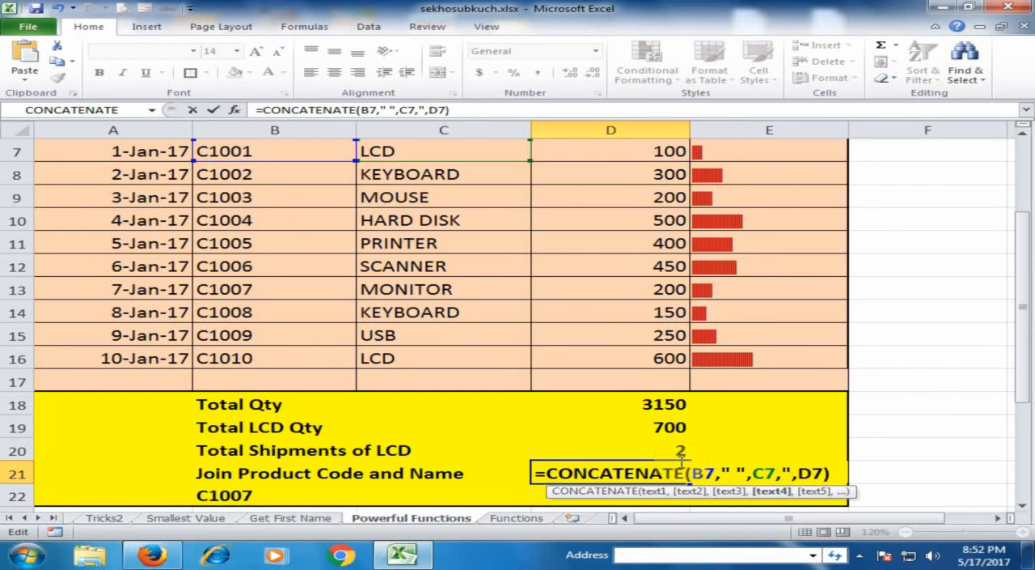
text( ")
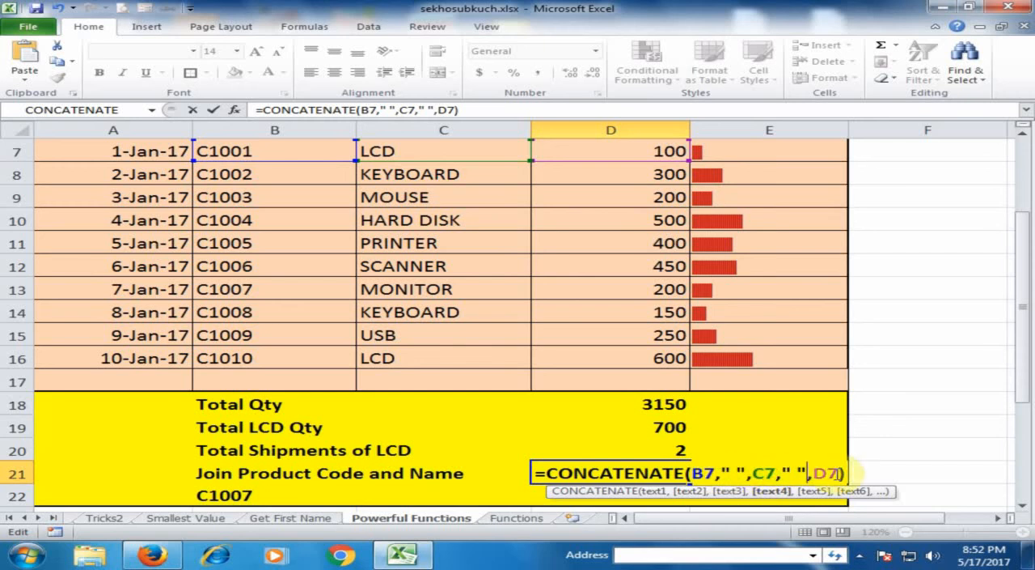
click(844, 472)
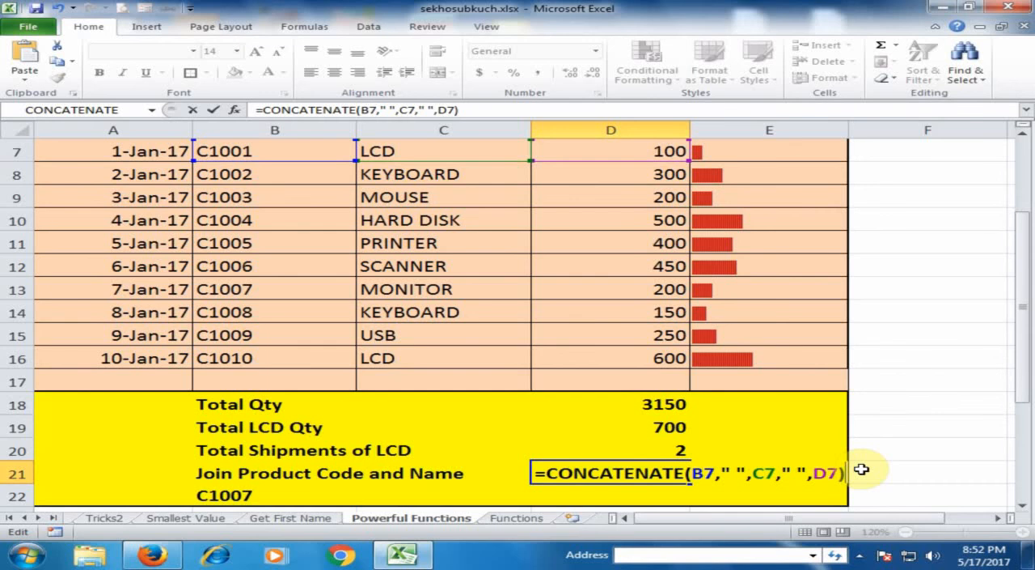
key(Return)
click(661, 472)
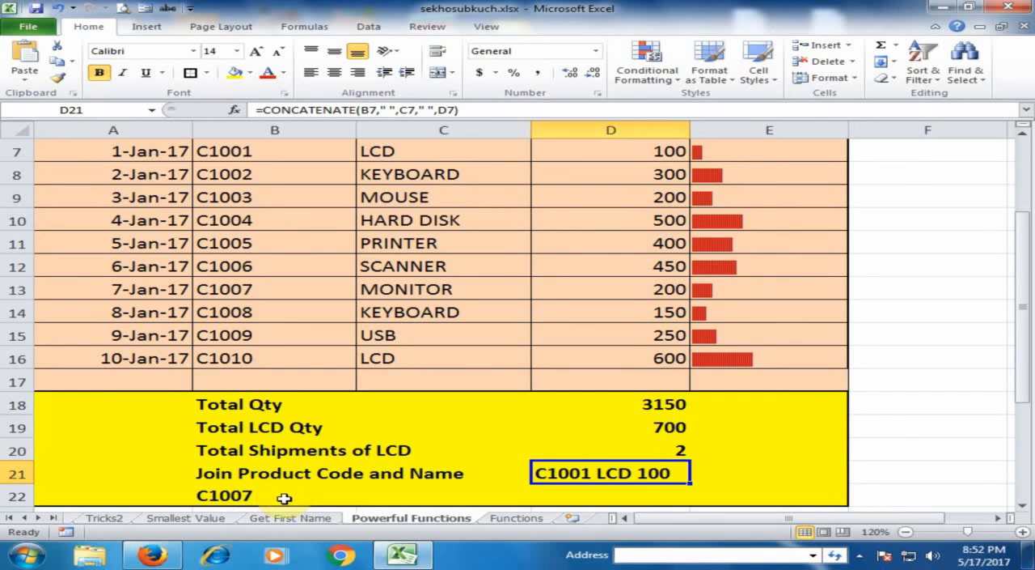
Step: Consult the VLOOKUP entry on the Functions sheet and examine the C1007 lookup row on the Powerful Functions sheet
click(515, 519)
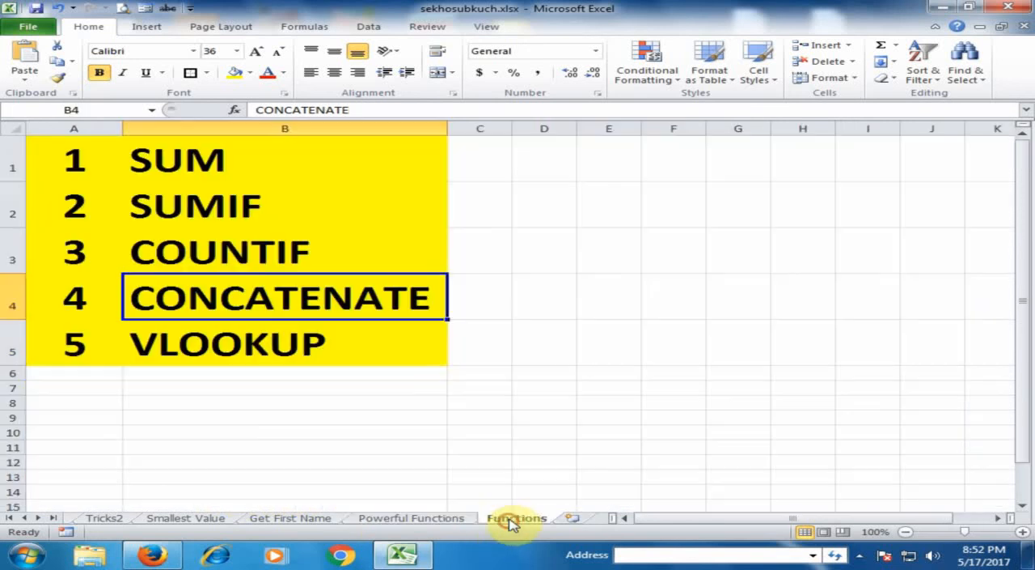
click(280, 344)
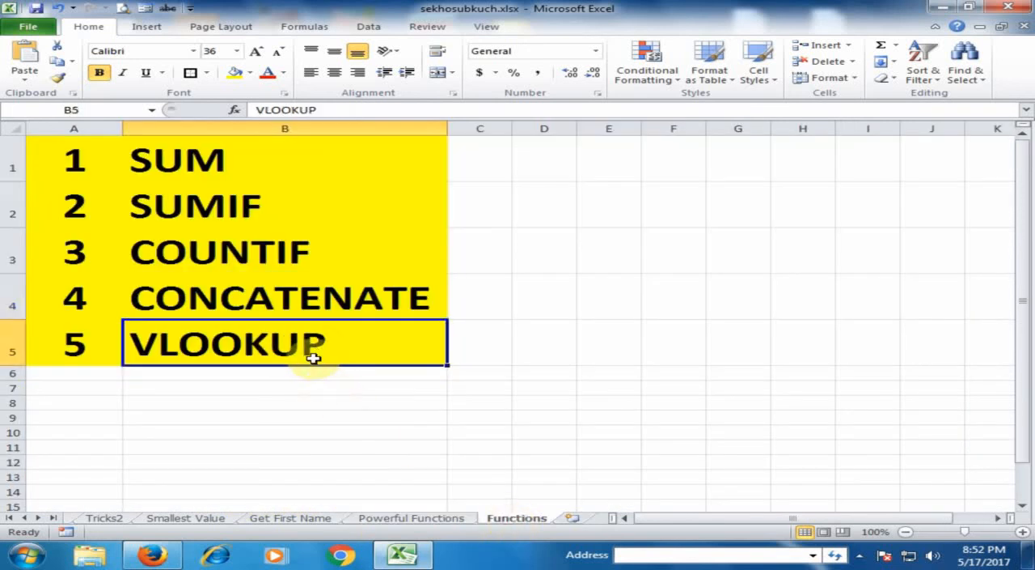
click(425, 519)
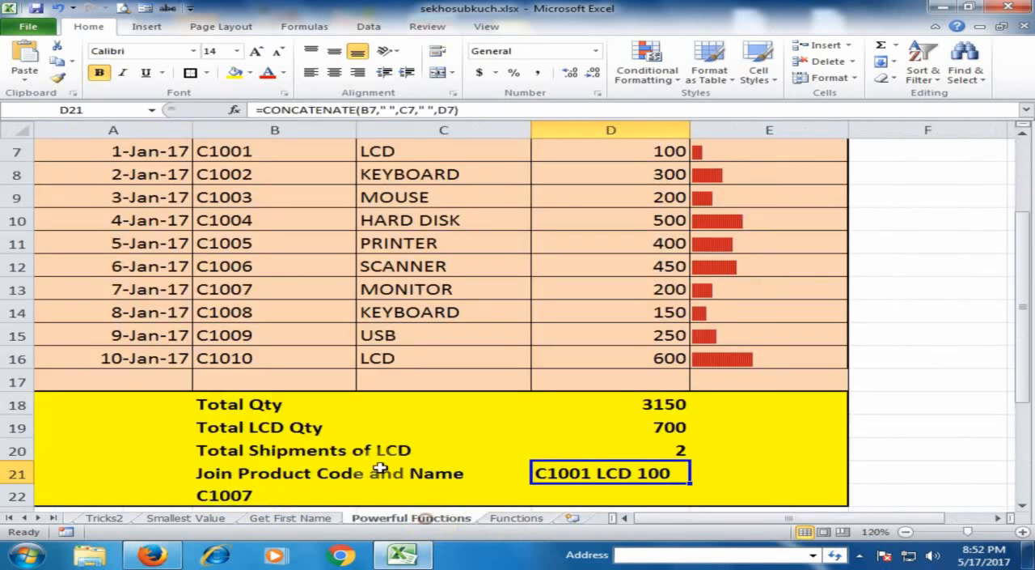
click(255, 494)
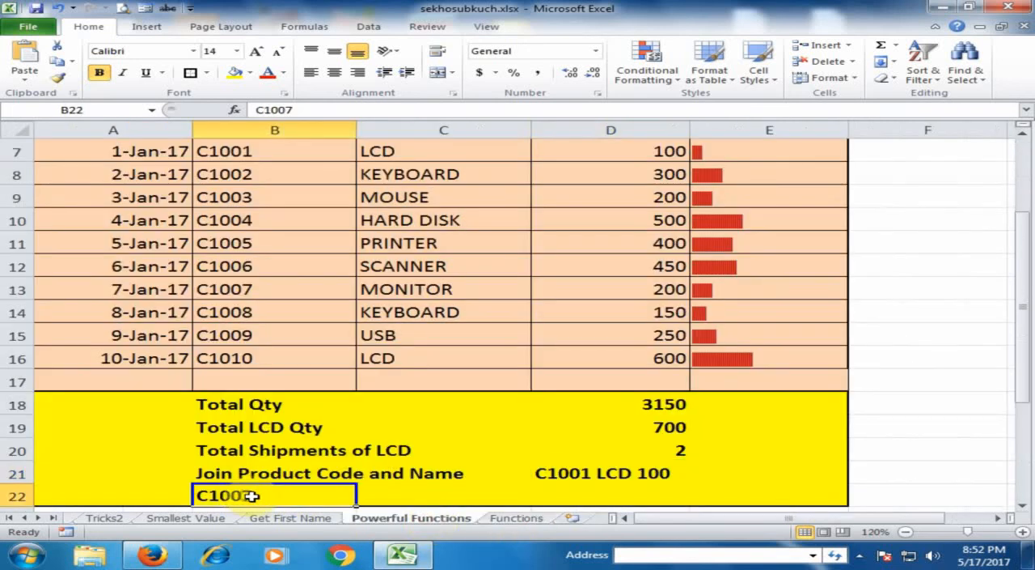
click(377, 497)
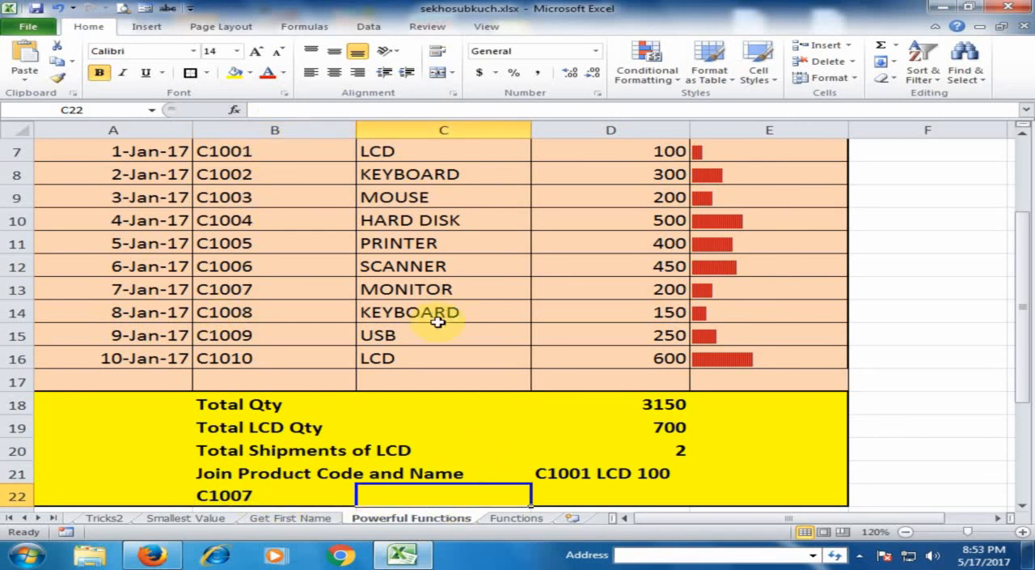
click(264, 497)
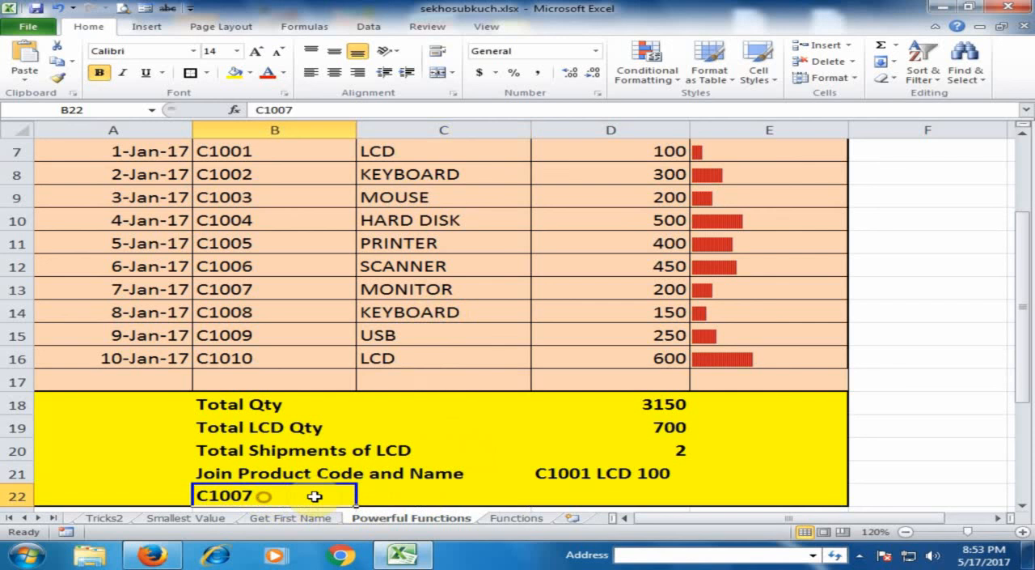
click(439, 495)
click(602, 496)
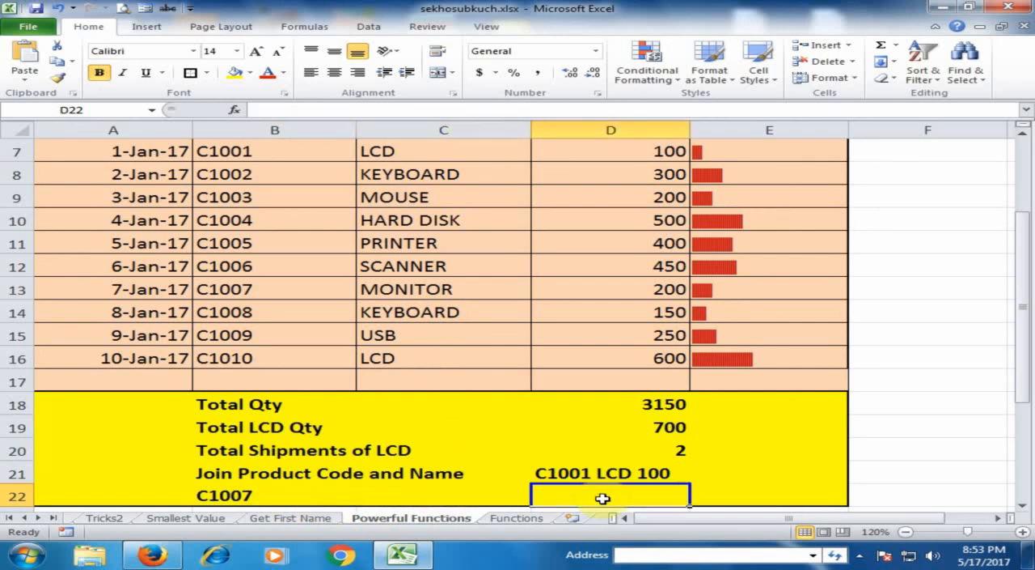
Step: Begin a VLOOKUP formula in C22 with the code in B22 as the absolute lookup value $B$22
click(421, 494)
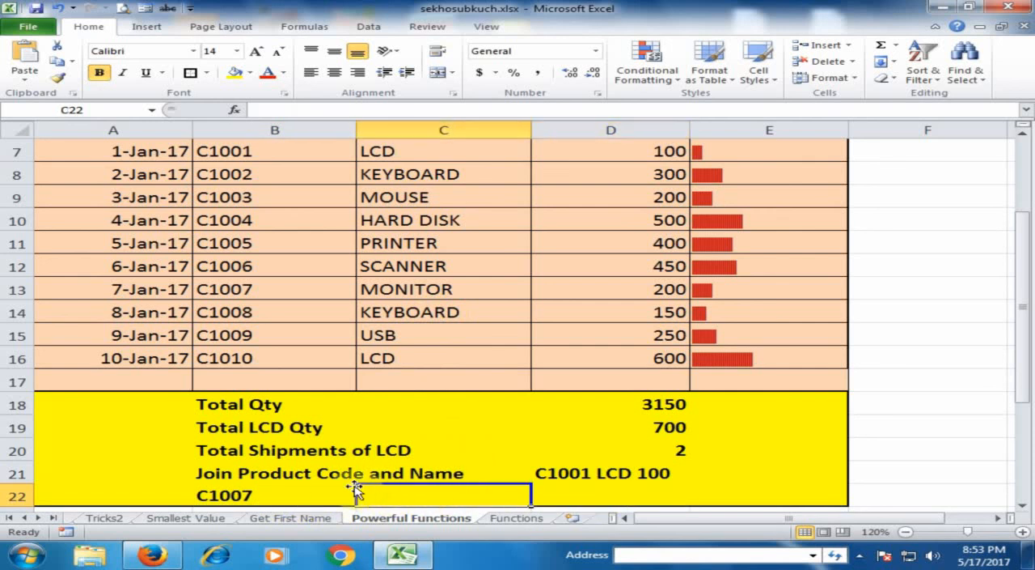
text(=)
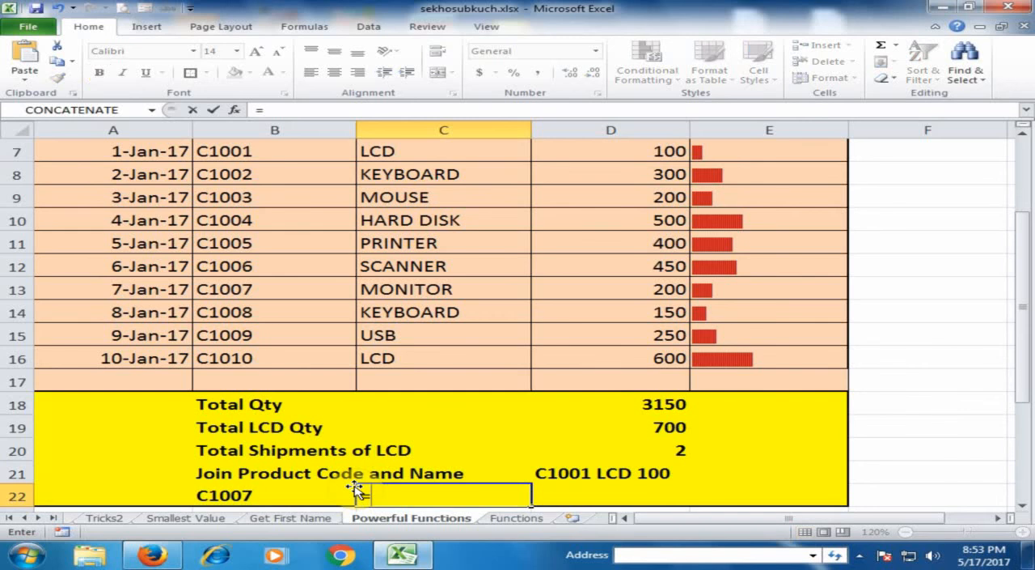
text(vlo)
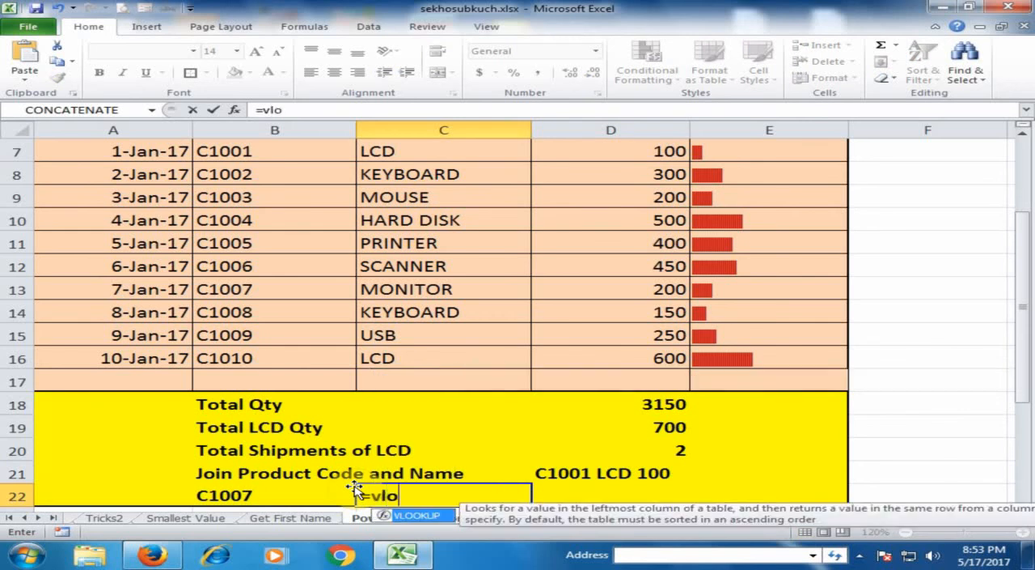
key(Tab)
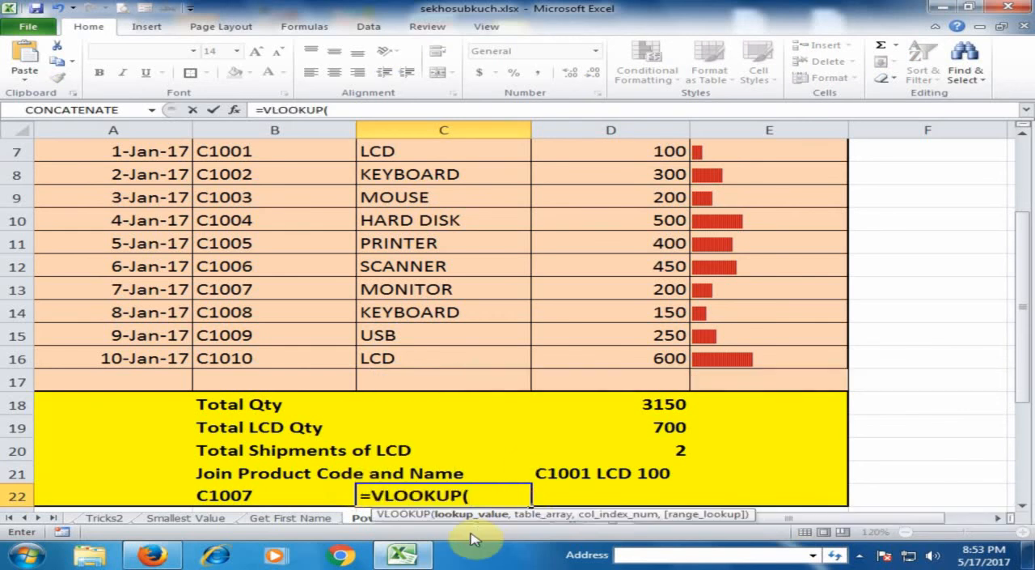
click(288, 502)
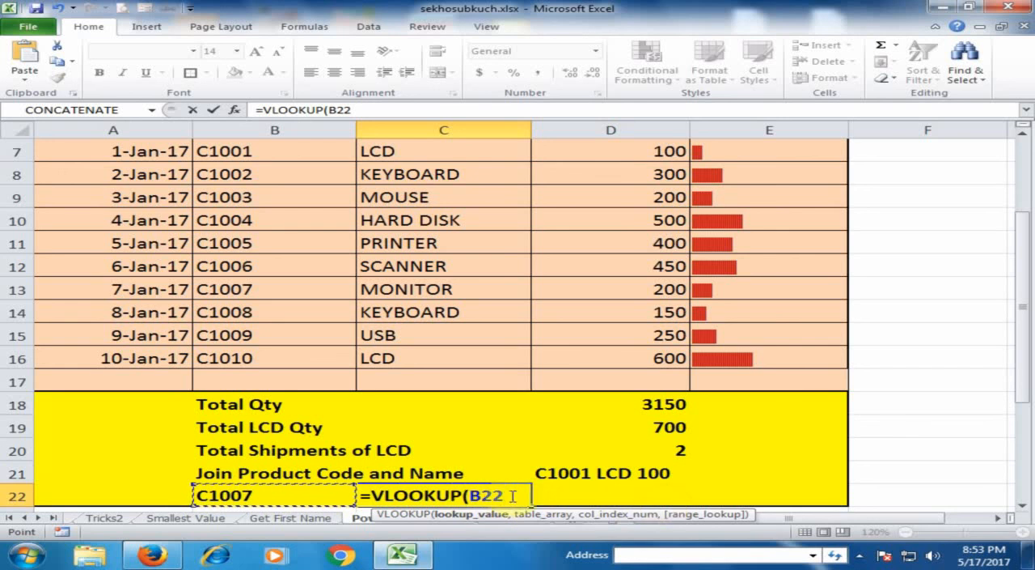
key(F4)
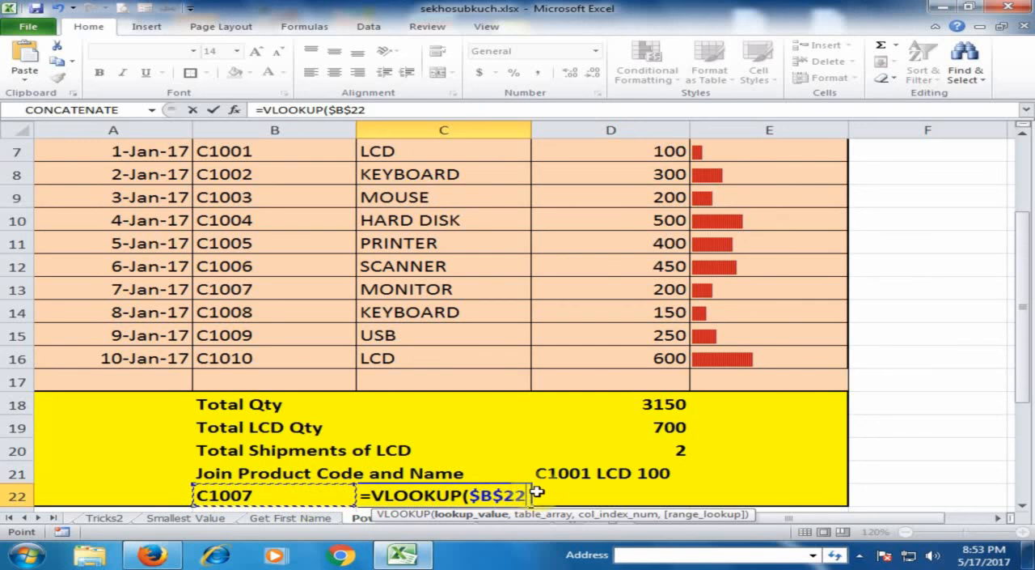
text(,)
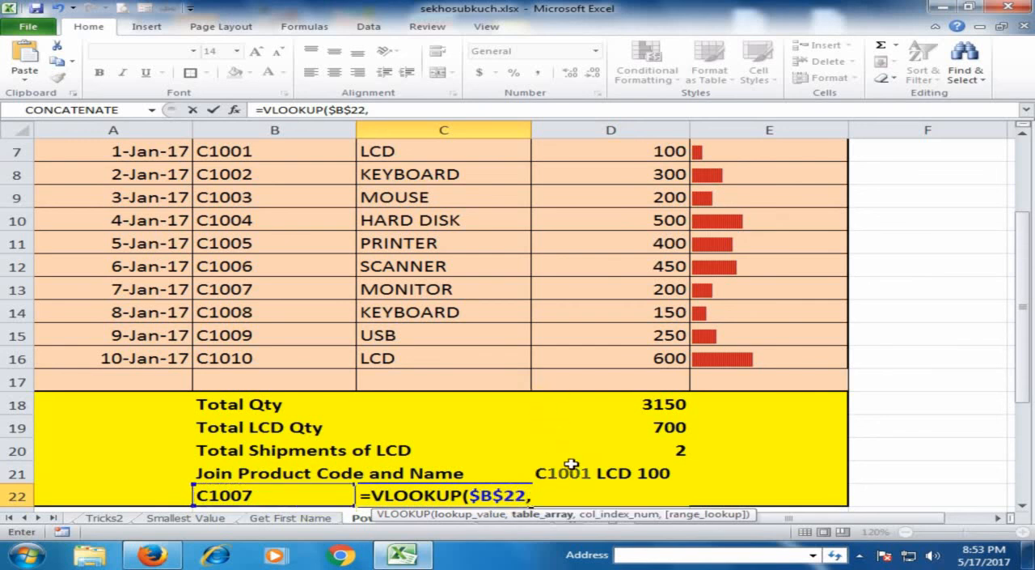
Step: Set the VLOOKUP table array to the product code, product and quantity data as the absolute range $B$7:$D$16
scroll(620, 352, up, 1)
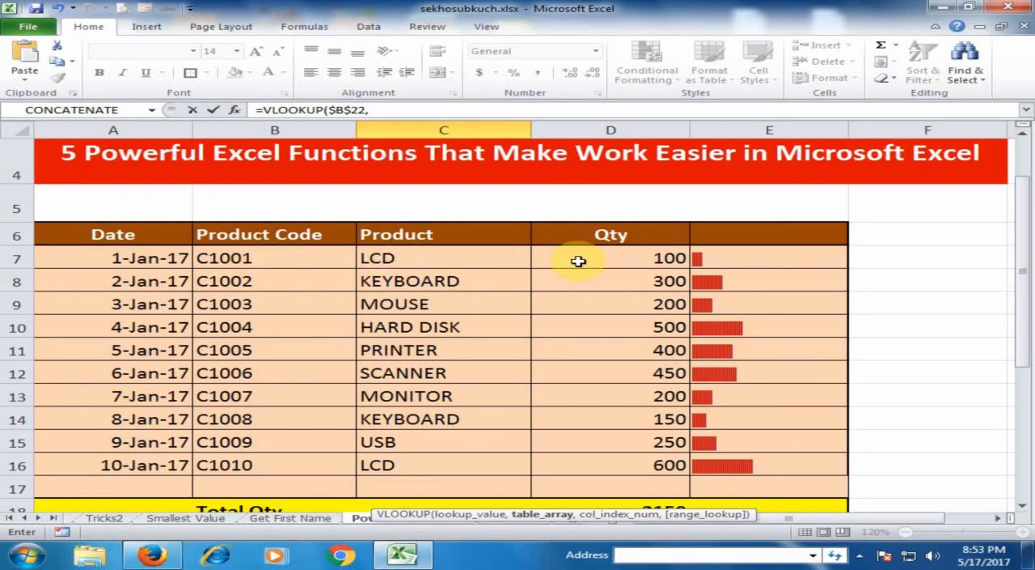
drag(307, 257, 594, 462)
scroll(586, 405, down, 3)
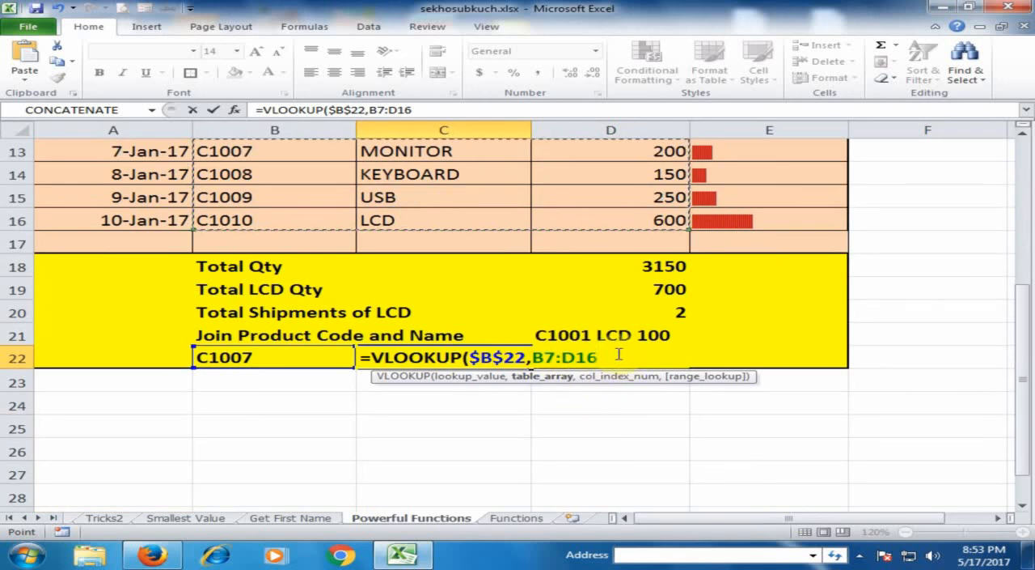
key(F4)
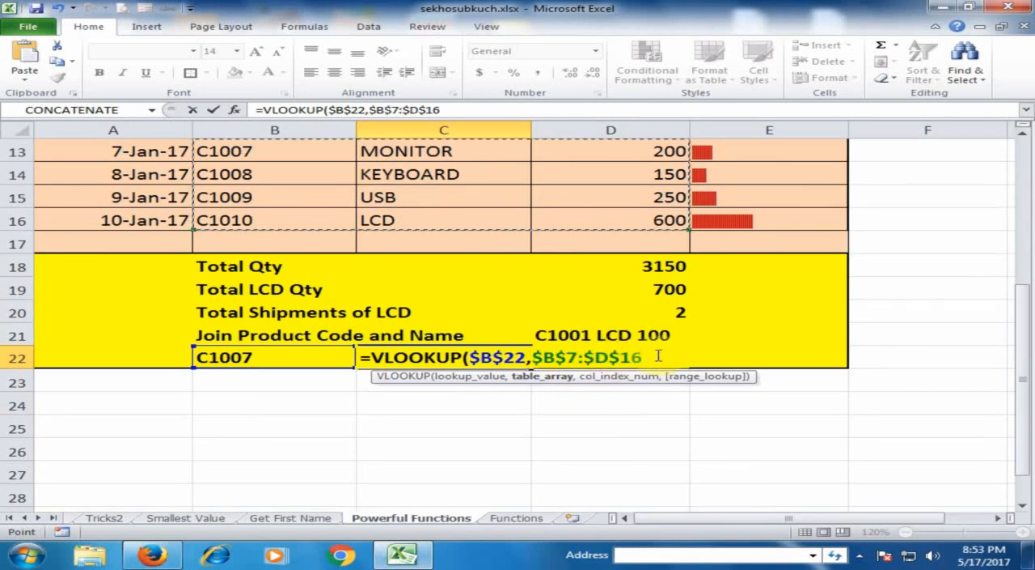
text(,)
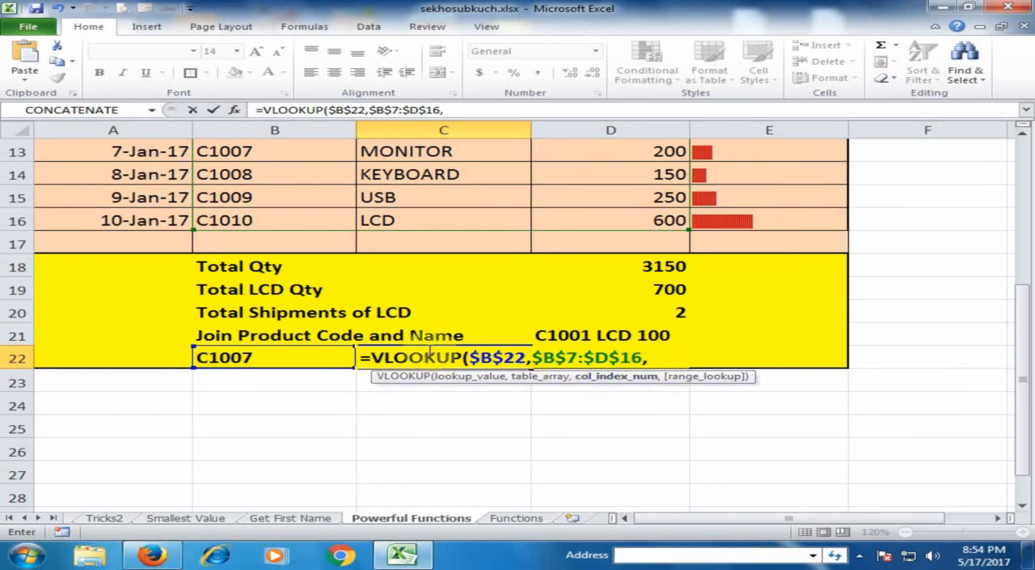
Step: Complete the C22 formula with column index 2 and exact match, giving =VLOOKUP($B$22,$B$7:$D$16,2,FALSE), and select the lookup code cell B22
scroll(486, 326, up, 3)
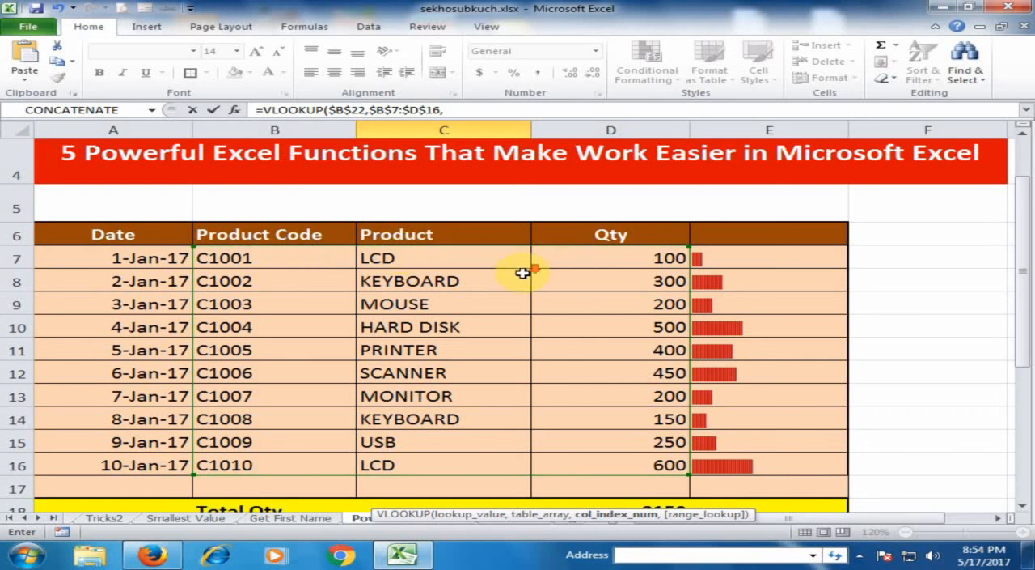
scroll(524, 274, down, 3)
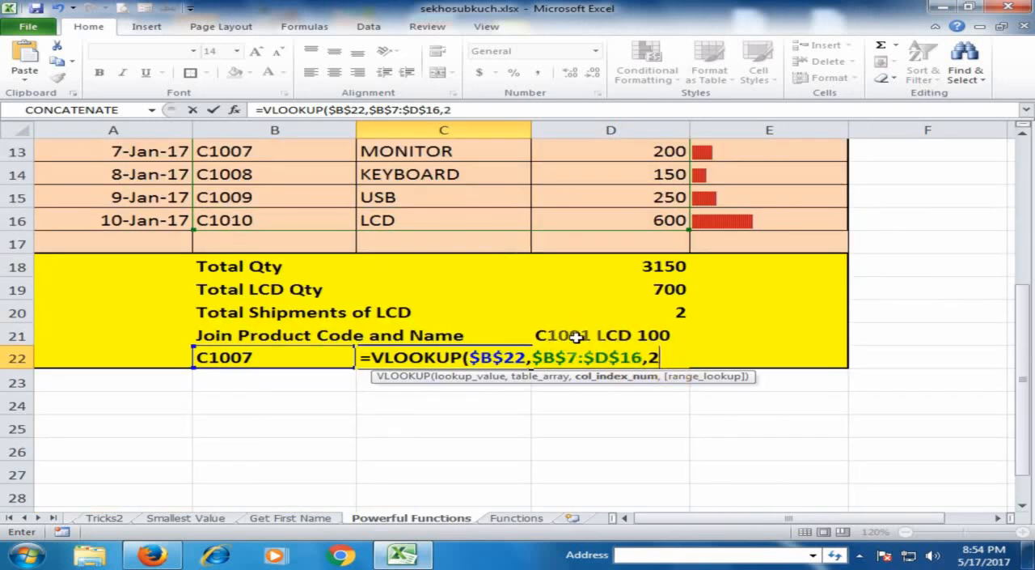
text(,)
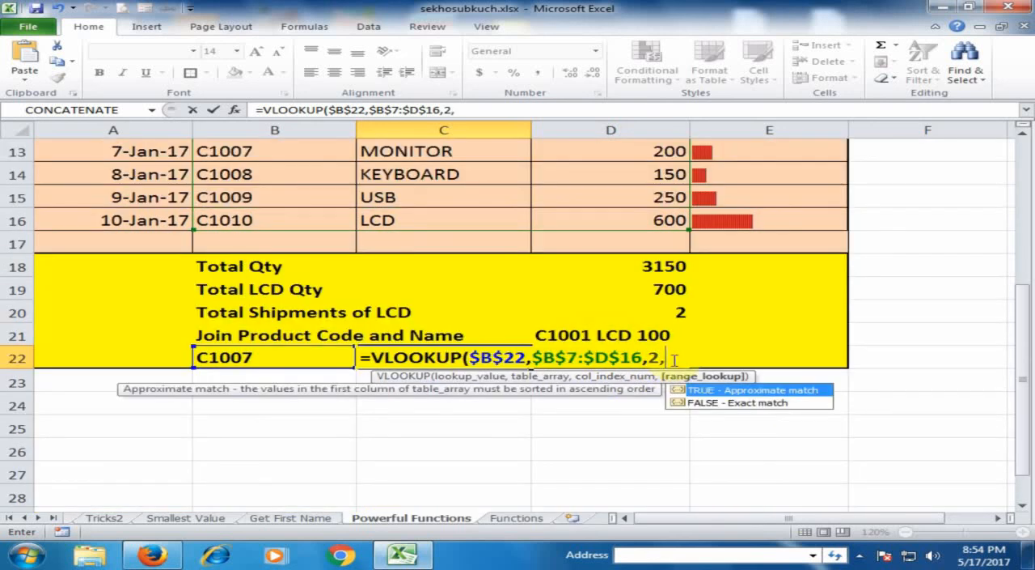
double_click(715, 402)
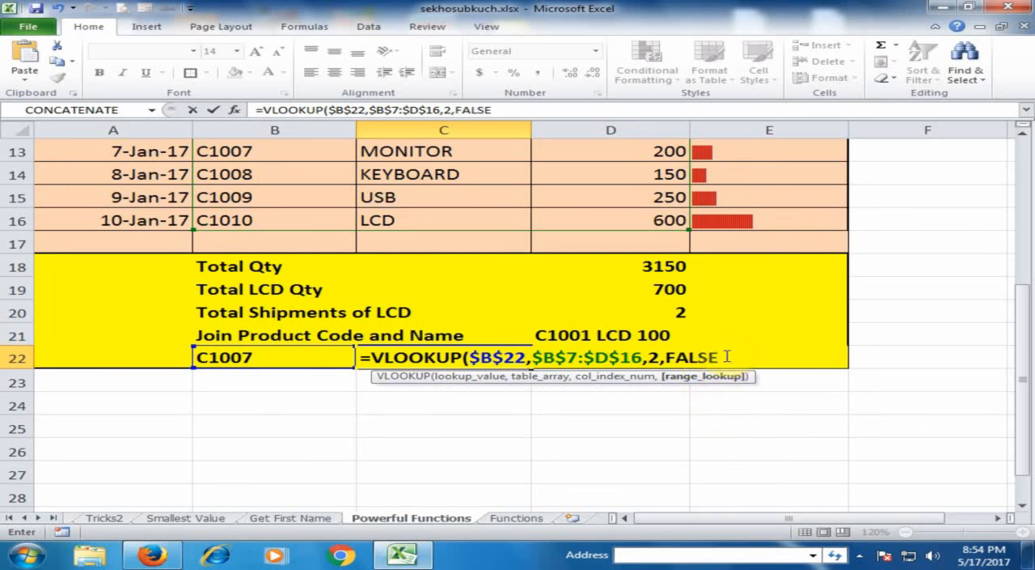
text())
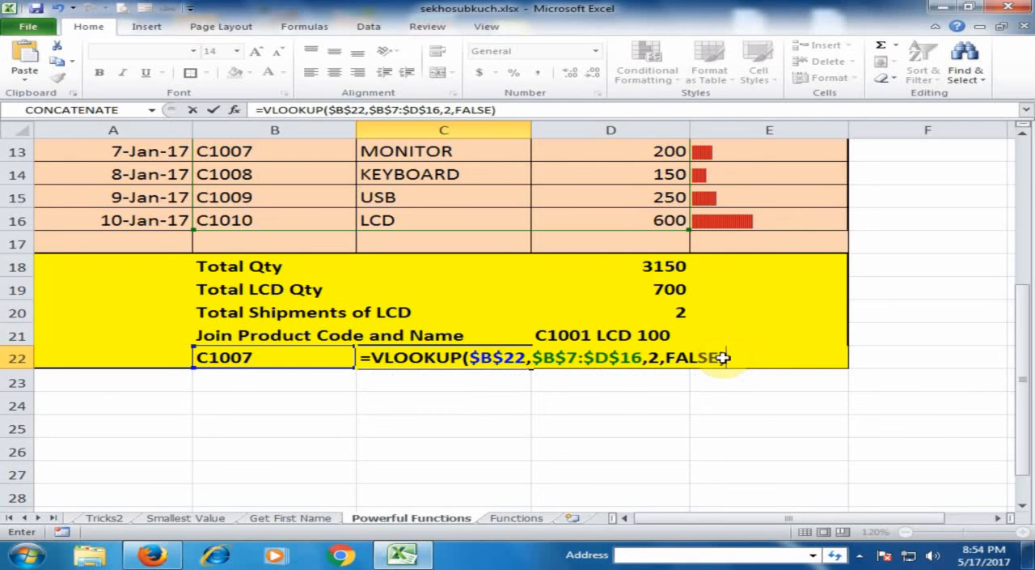
key(Return)
click(470, 357)
click(259, 355)
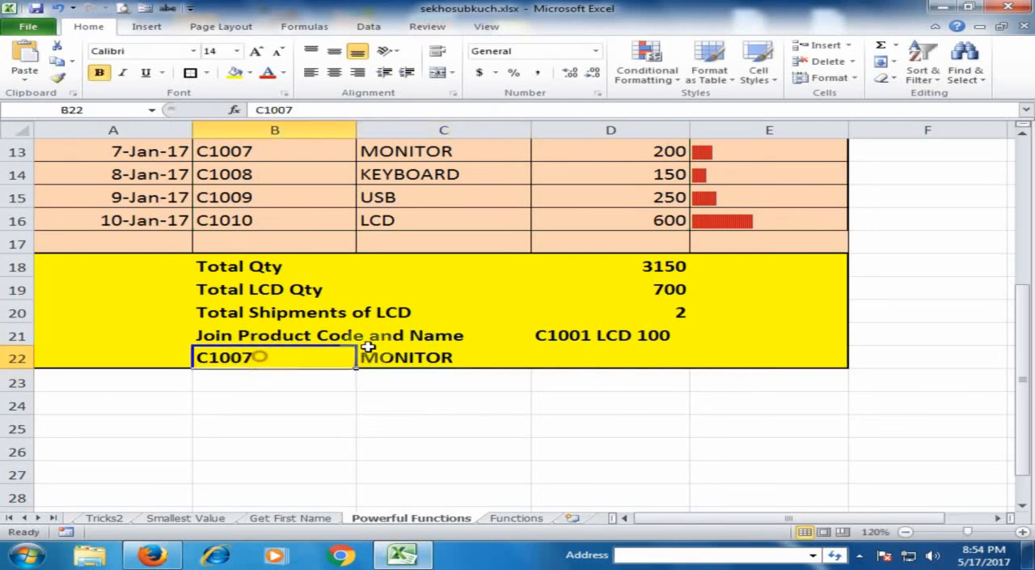
Step: Check the C1007 code and its product name in the product table against the lookup row
scroll(316, 283, up, 1)
click(255, 220)
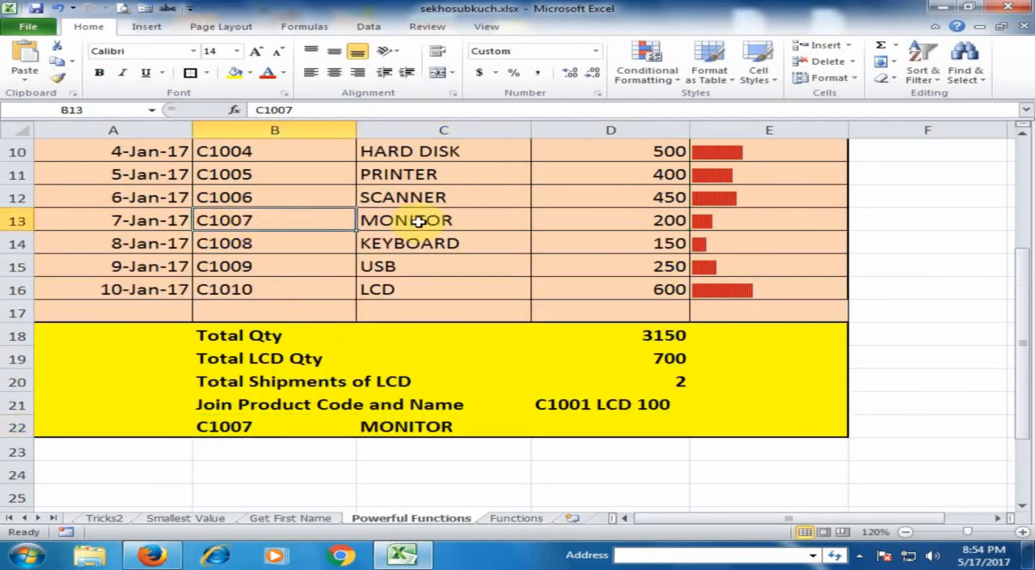
click(440, 220)
Step: Copy the VLOOKUP formula from C22 into D22 and set its column index to 3, giving =VLOOKUP($B$22,$B$7:$D$16,3,FALSE)
click(437, 426)
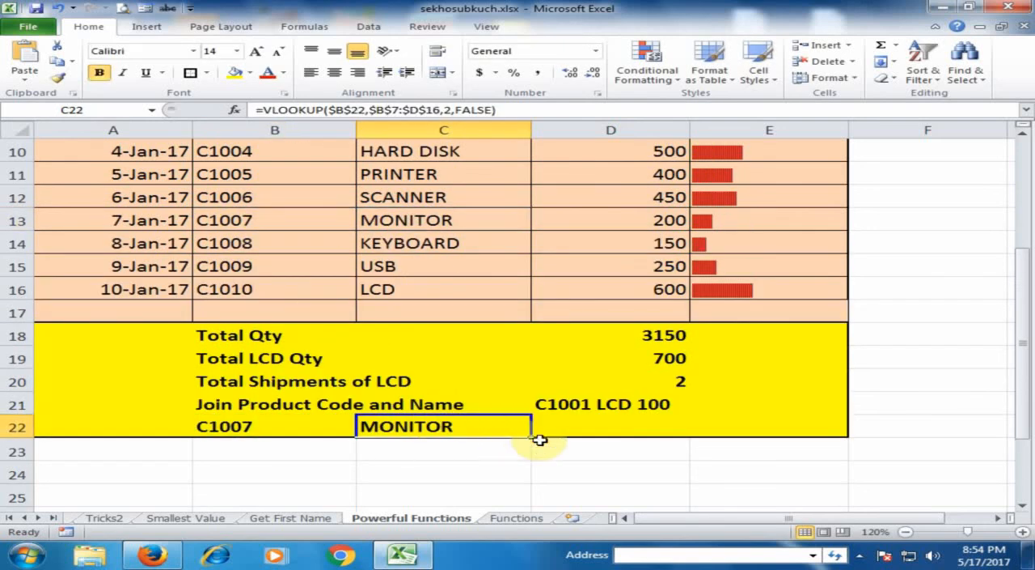
drag(531, 436, 623, 435)
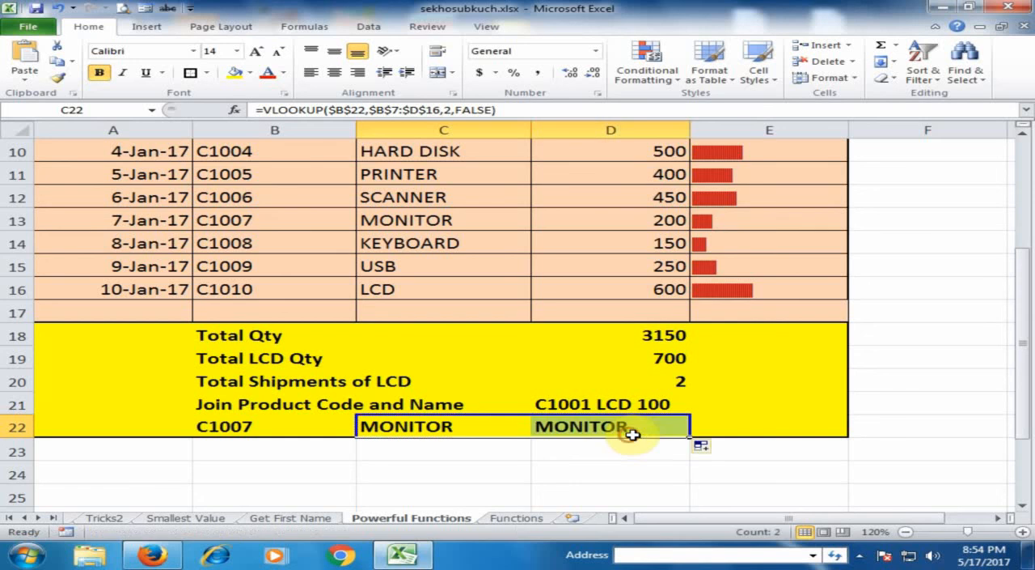
click(606, 428)
double_click(608, 427)
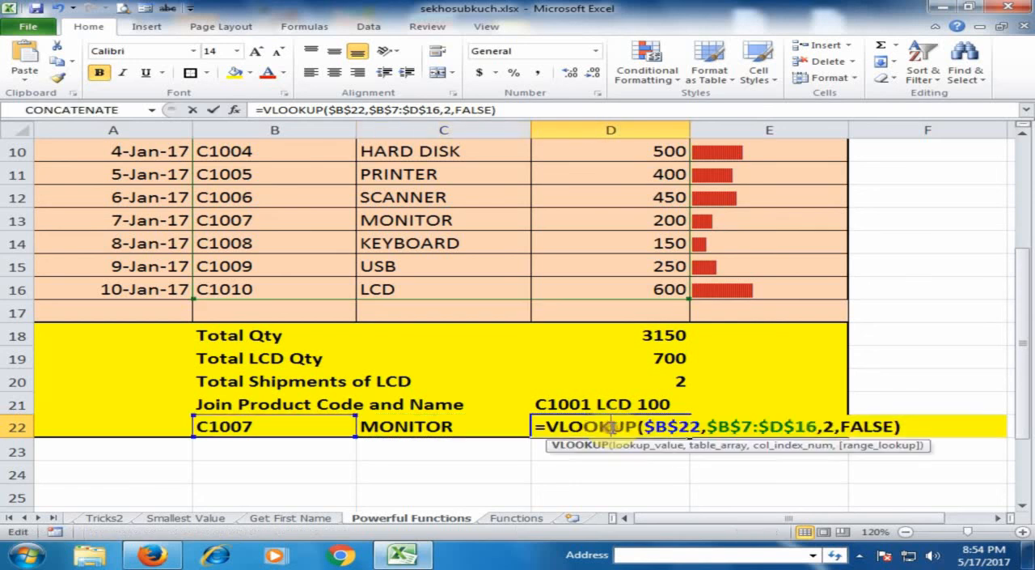
double_click(827, 427)
text(3)
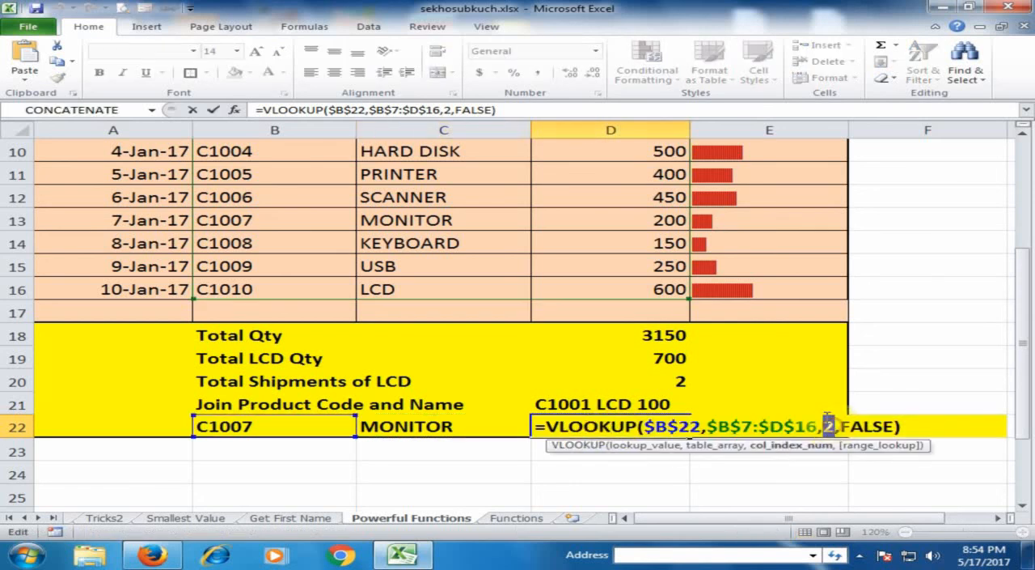
key(Return)
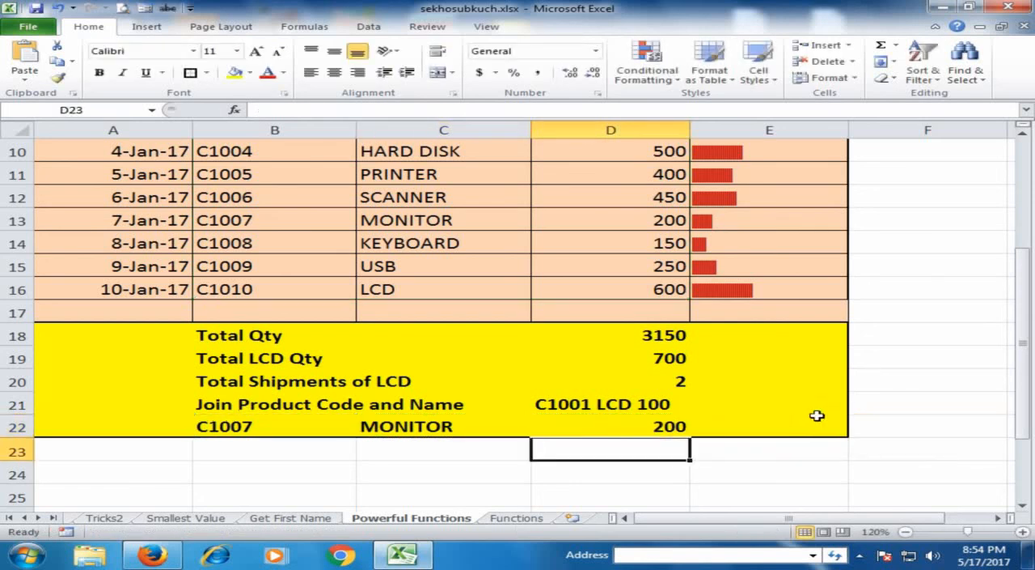
click(639, 429)
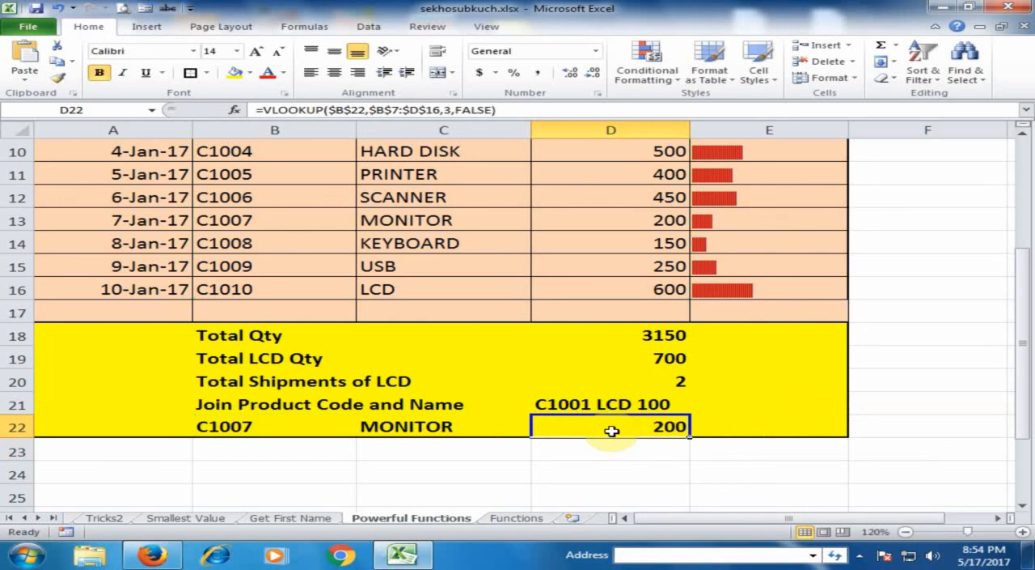
Step: Change the lookup code in B22 to C1008
click(255, 426)
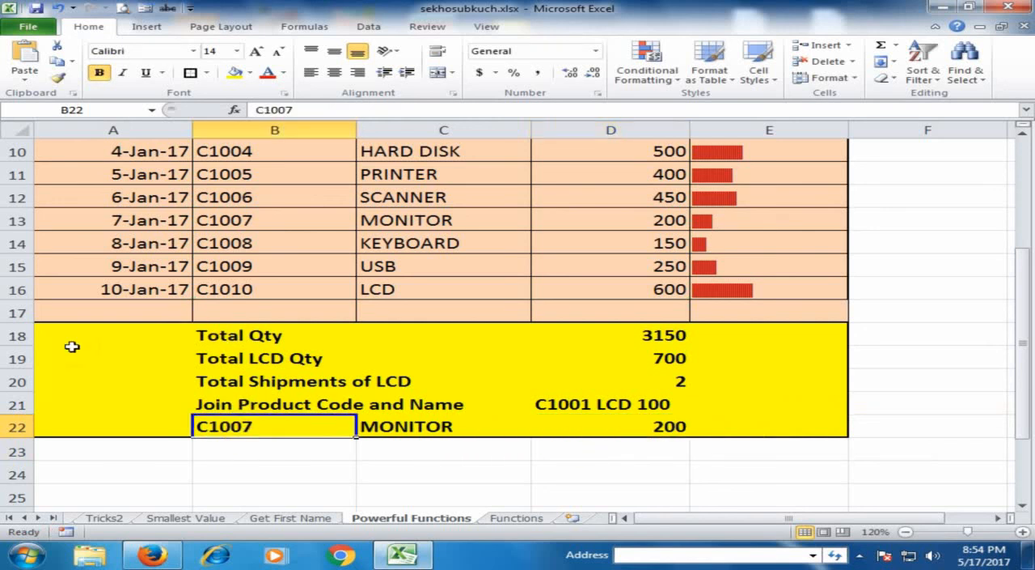
key(F2)
key(BackSpace)
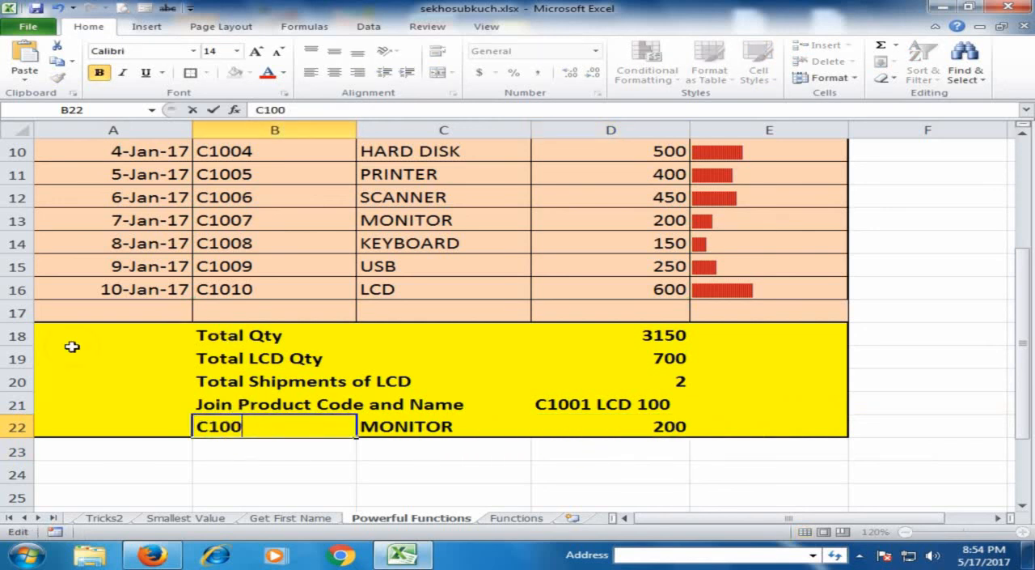
text(8)
key(Return)
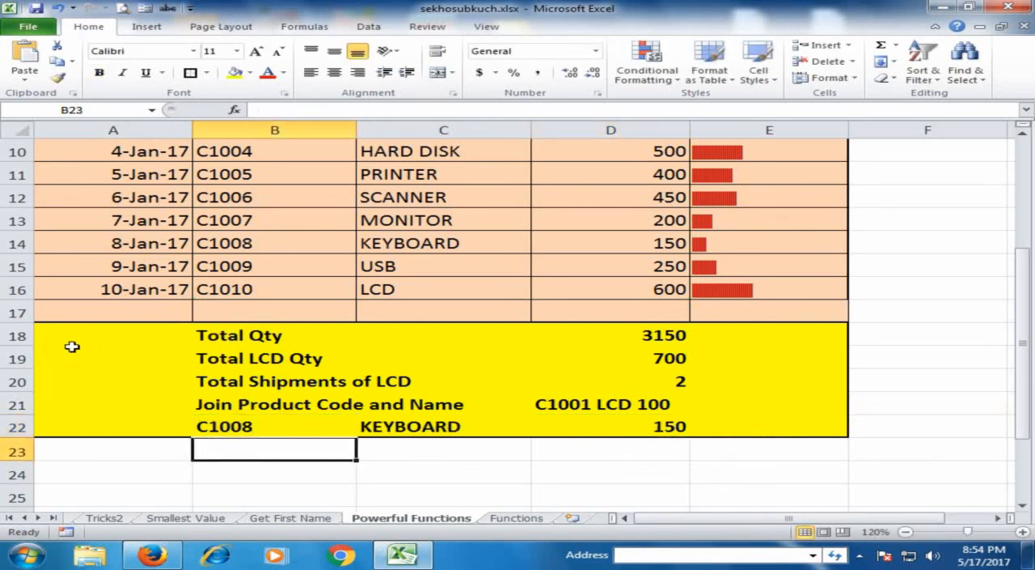
Step: Inspect the lookup code in B22 and the VLOOKUP formulas in C22 and D22
key(Up)
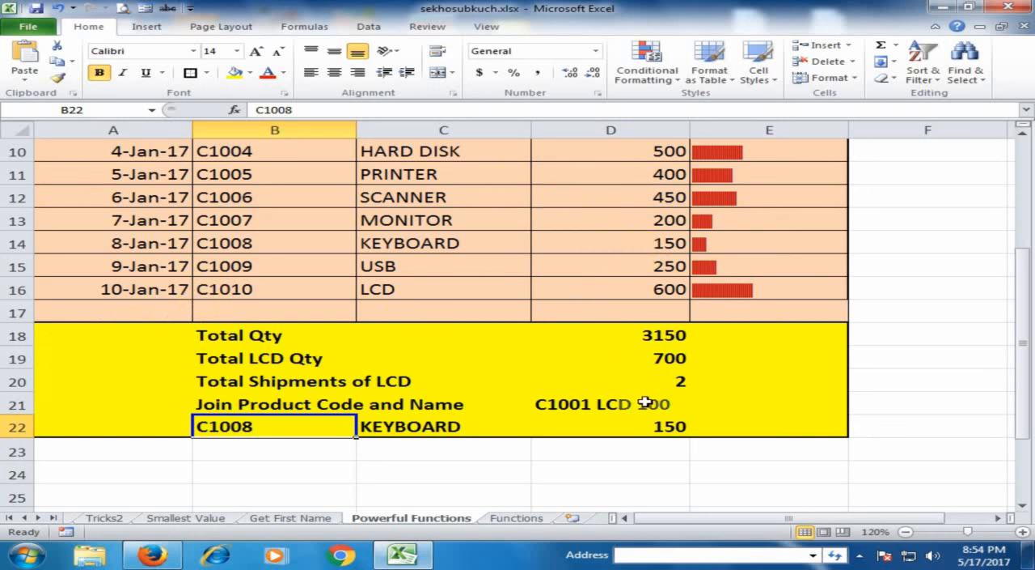
click(403, 422)
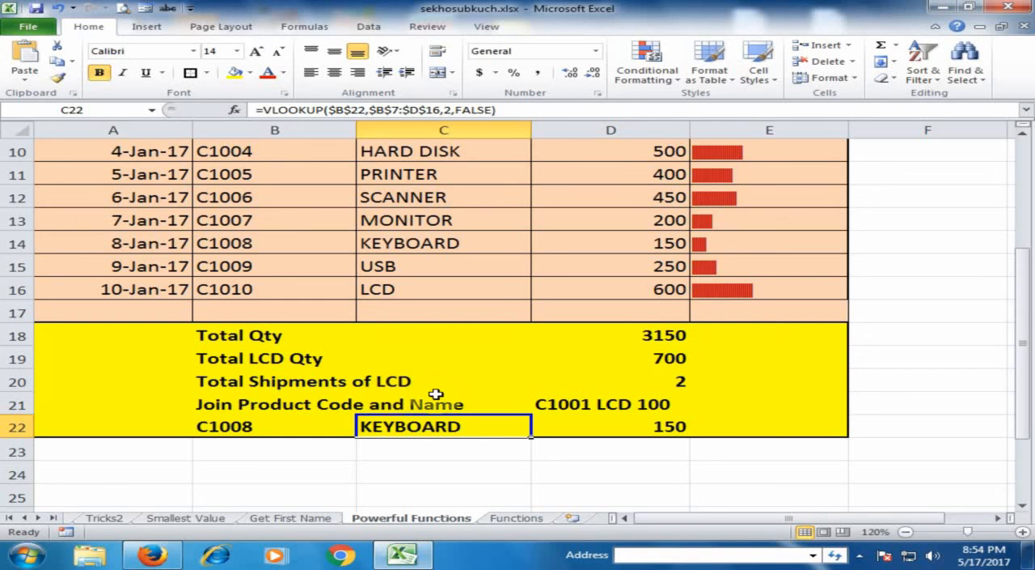
click(584, 421)
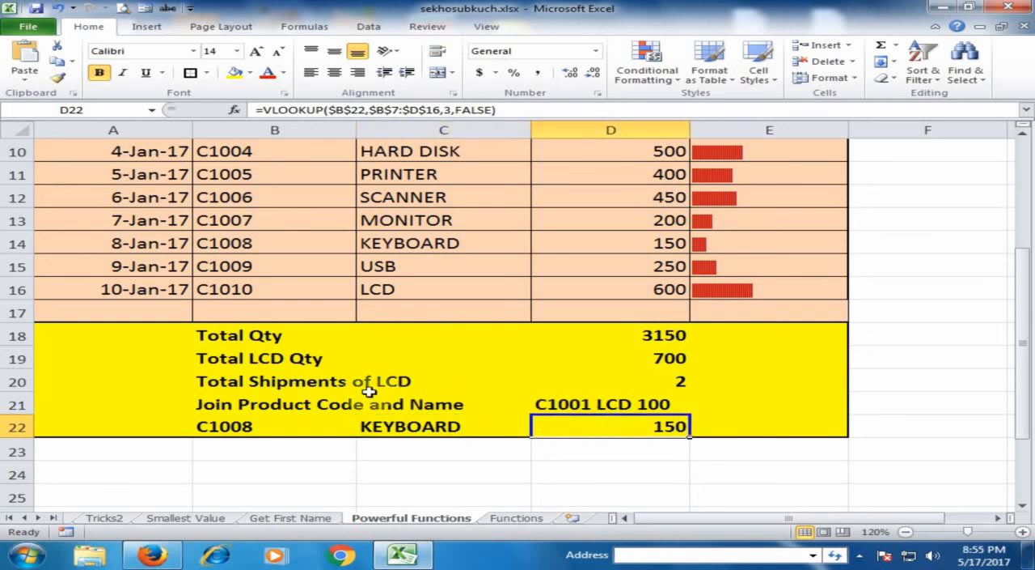
Step: Review the function list on the Functions sheet and return to the start of the Powerful Functions sheet
click(516, 518)
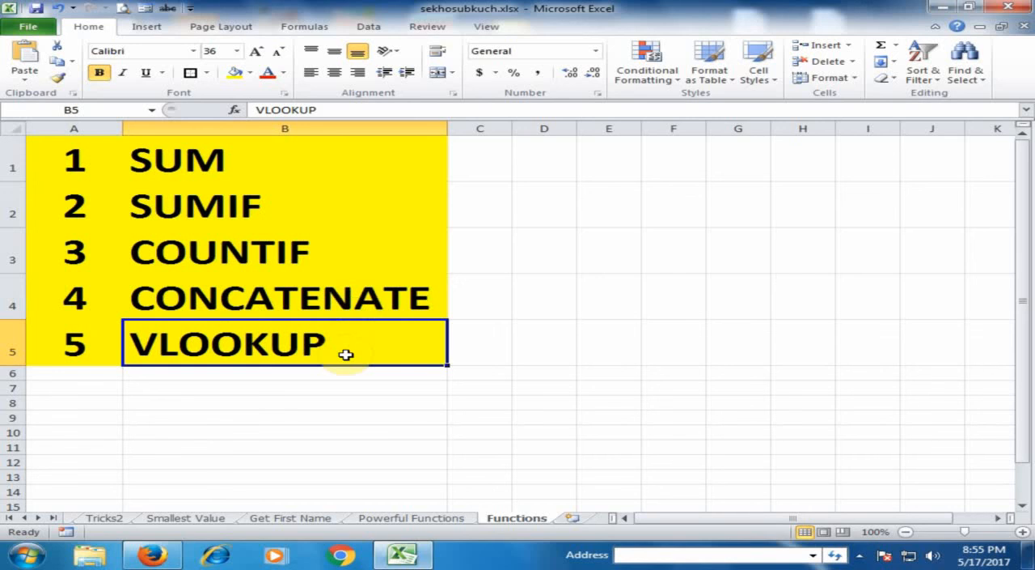
click(413, 516)
scroll(343, 392, up, 3)
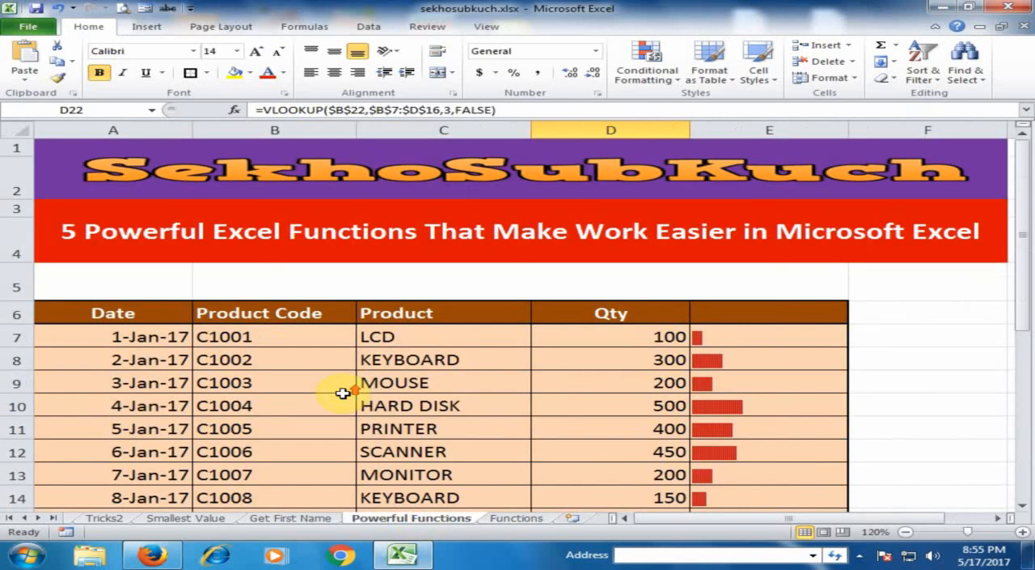